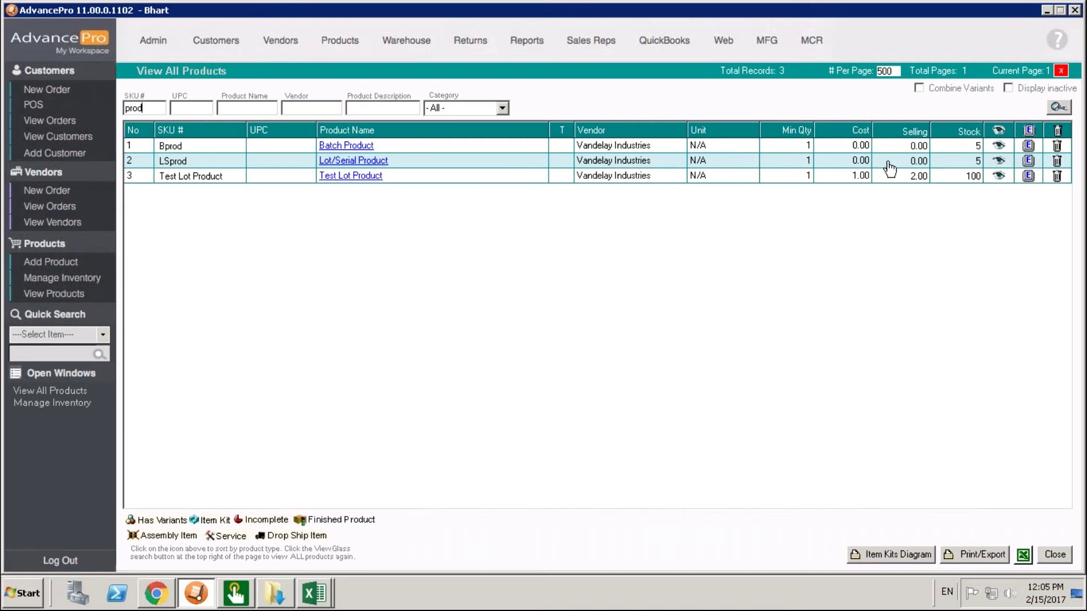
Examine the Lot/Serial Product's serial number records, selecting Warehouse 1, and its batch-only records, and close the product
{"action": "left_click", "coordinate": [1028, 164]}
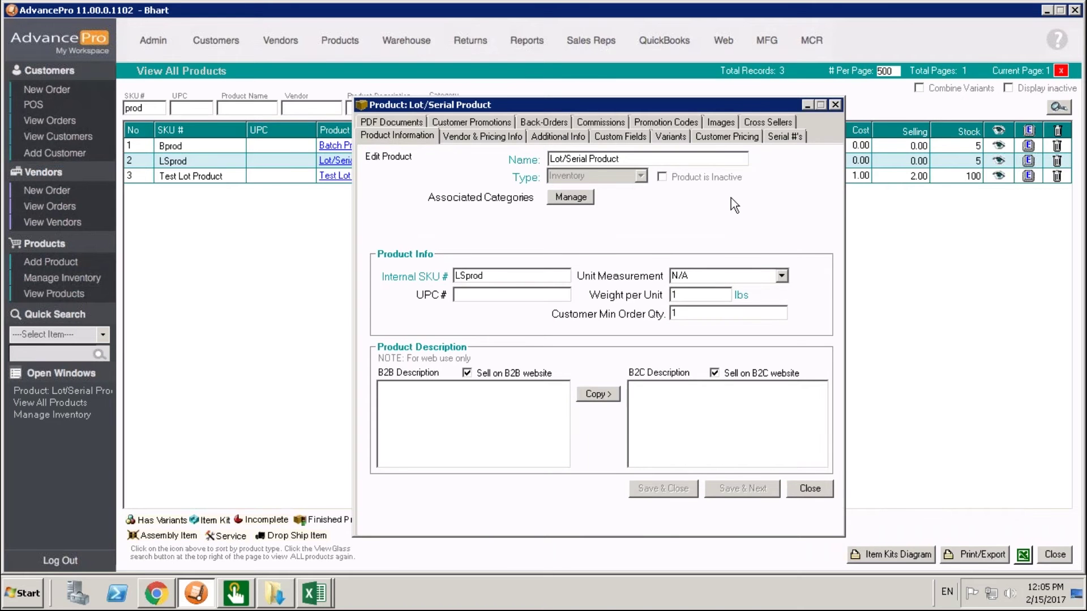
{"action": "left_click", "coordinate": [787, 138]}
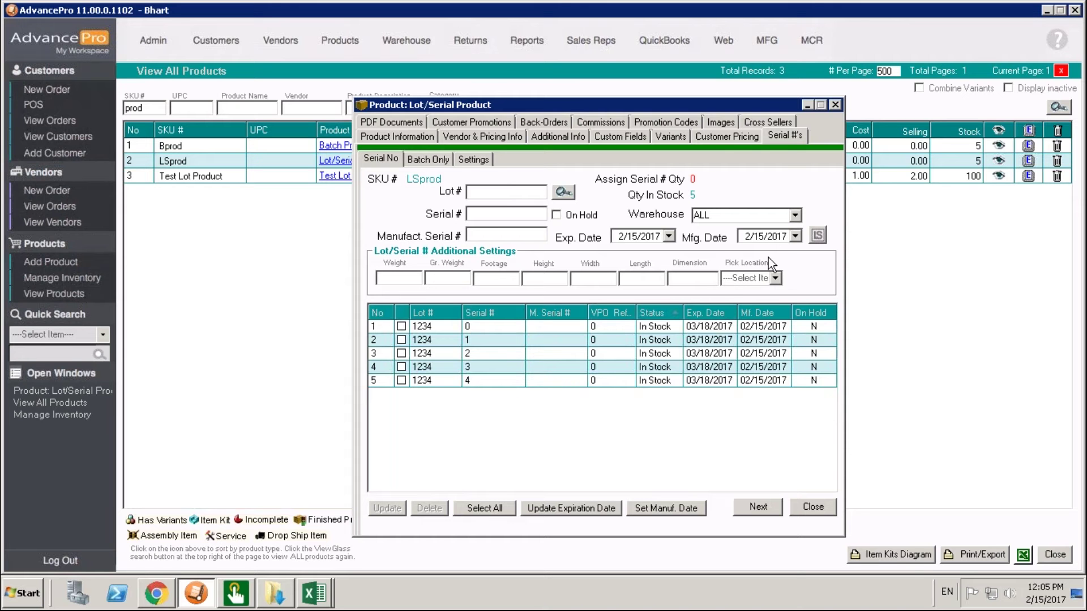
{"action": "left_click", "coordinate": [796, 217]}
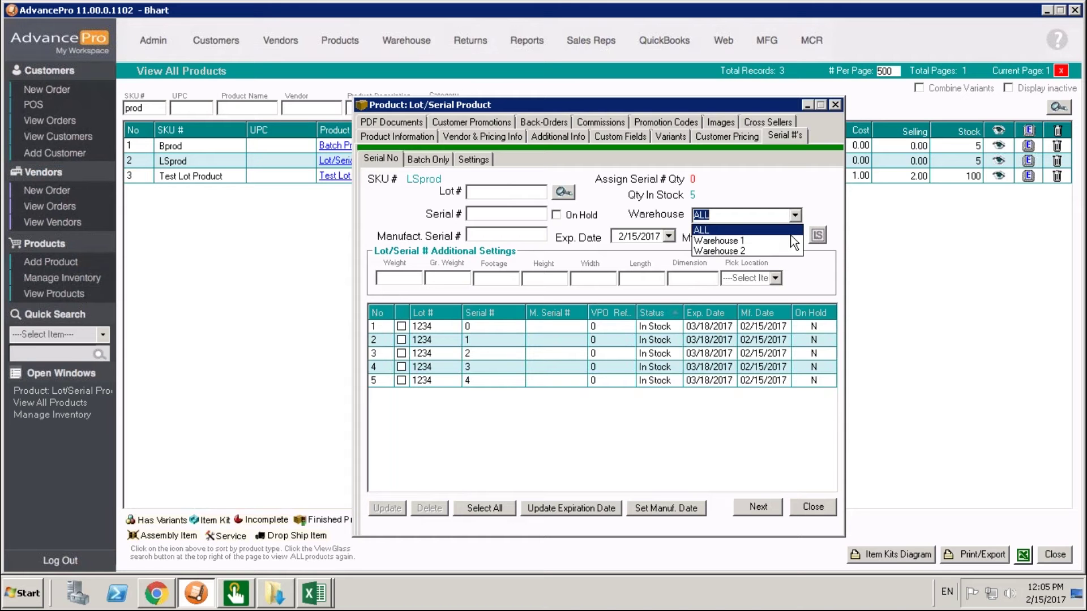
{"action": "left_click", "coordinate": [789, 240]}
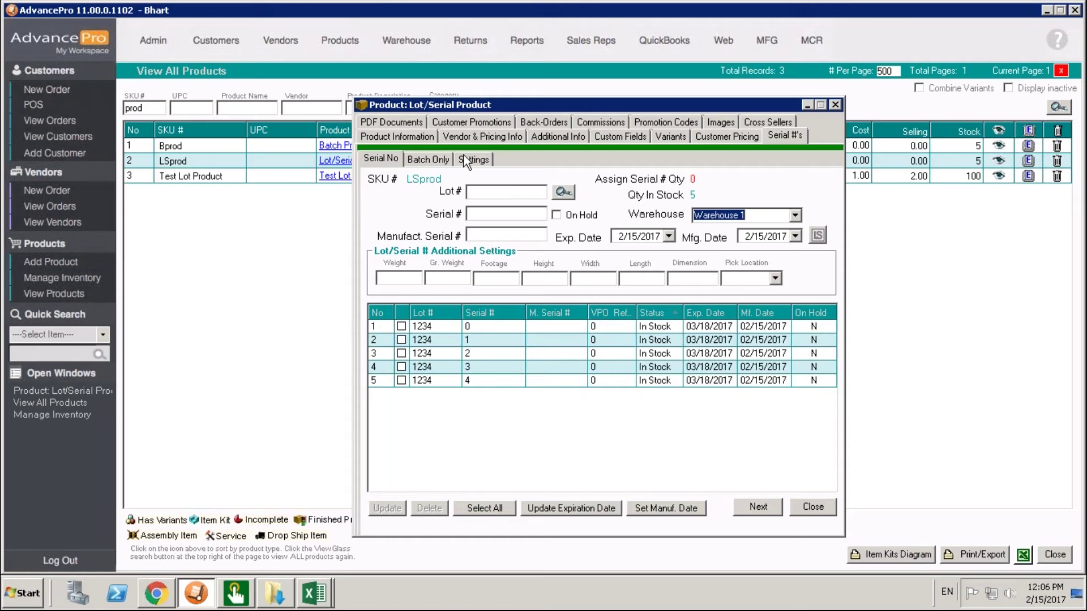
{"action": "left_click", "coordinate": [433, 161]}
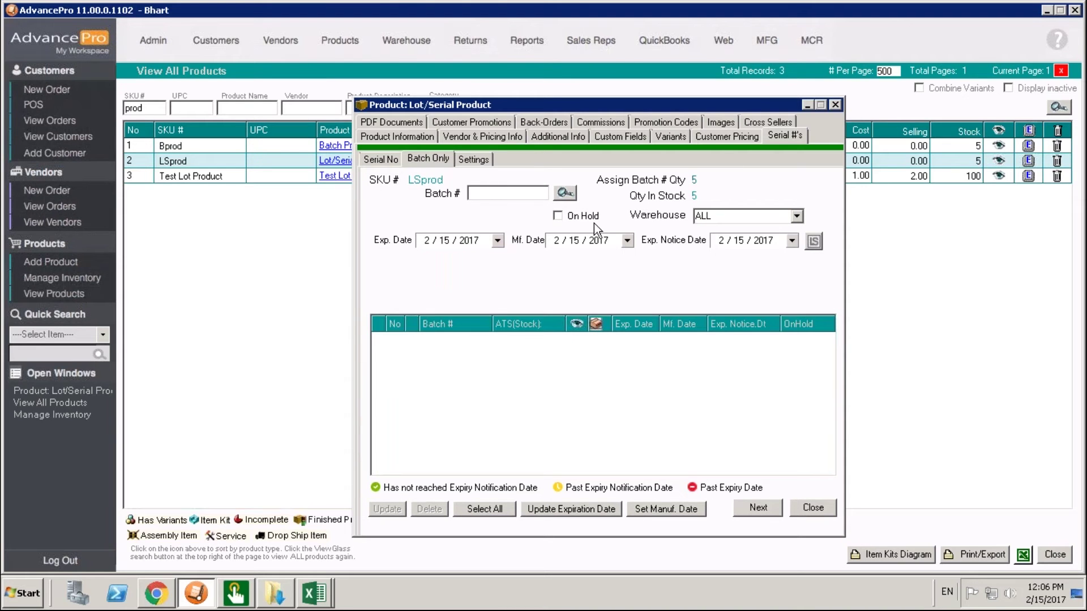
{"action": "left_click", "coordinate": [837, 105]}
Examine the Batch Product's serial and batch records, warehouse choices and required receiving/shipping attributes, and close the product
{"action": "left_click", "coordinate": [1029, 147]}
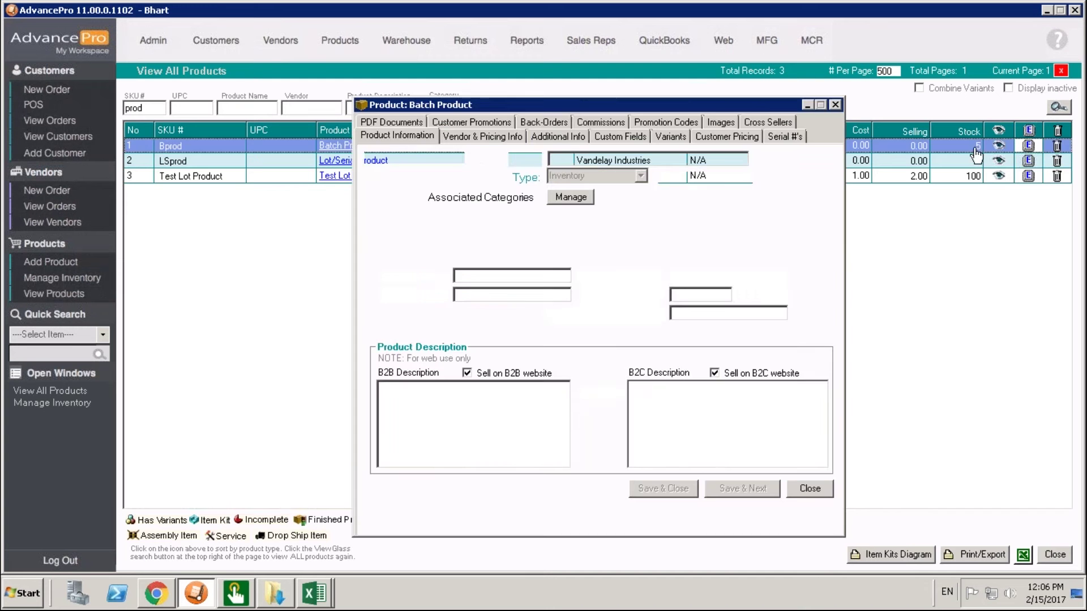
{"action": "left_click", "coordinate": [791, 137]}
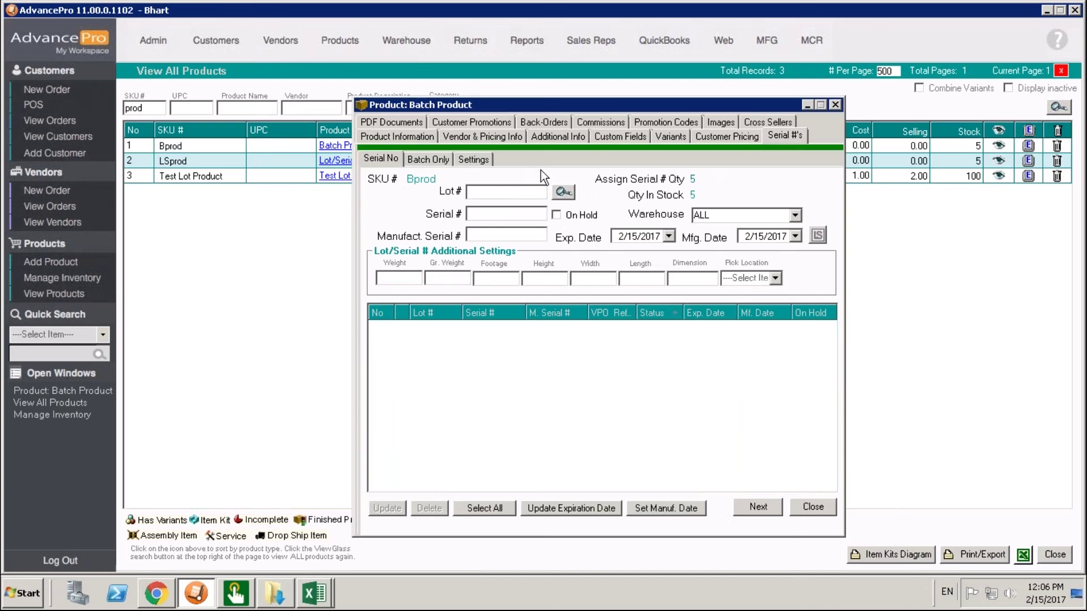
{"action": "left_click", "coordinate": [425, 159]}
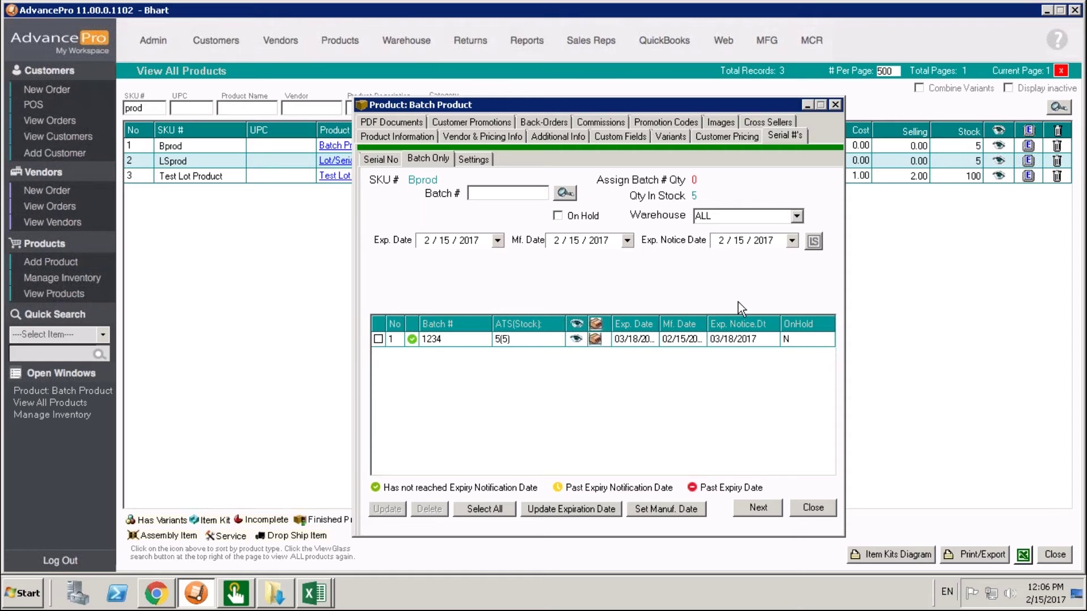
{"action": "left_click", "coordinate": [797, 215]}
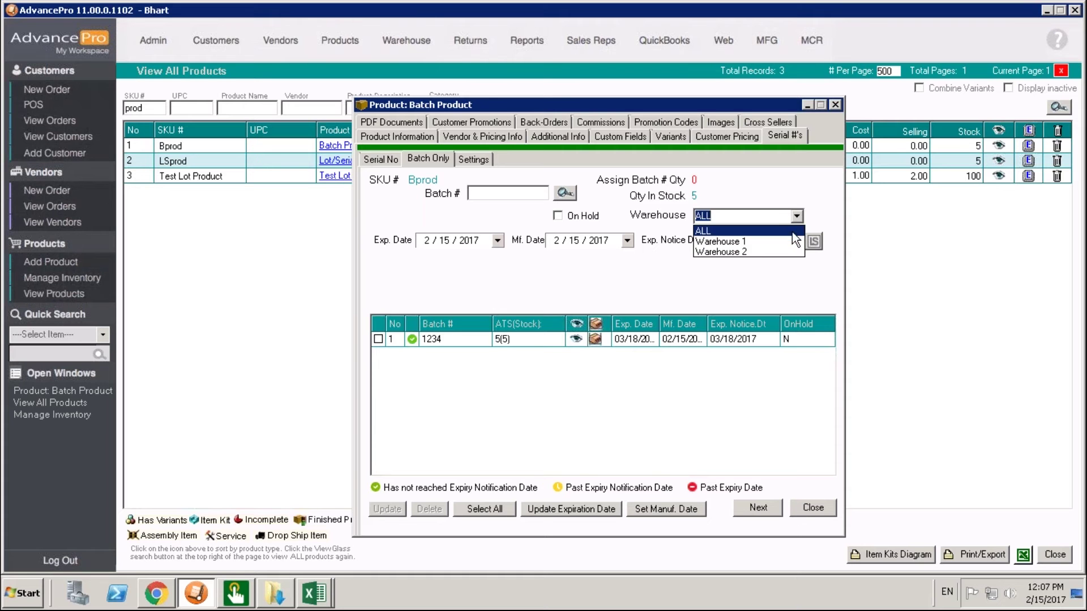
{"action": "left_click", "coordinate": [820, 207]}
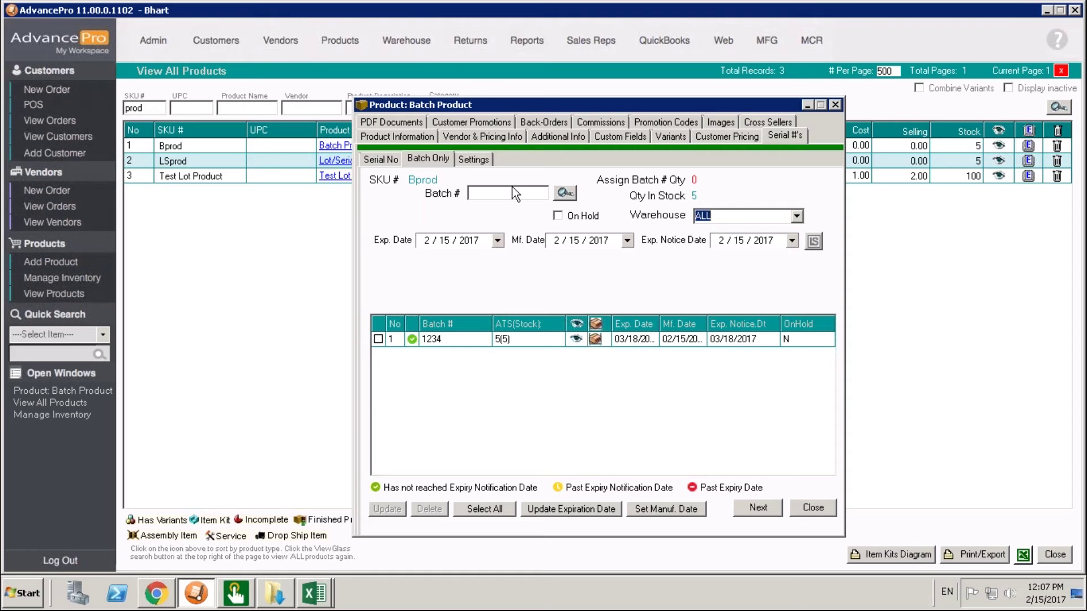
{"action": "left_click", "coordinate": [467, 160]}
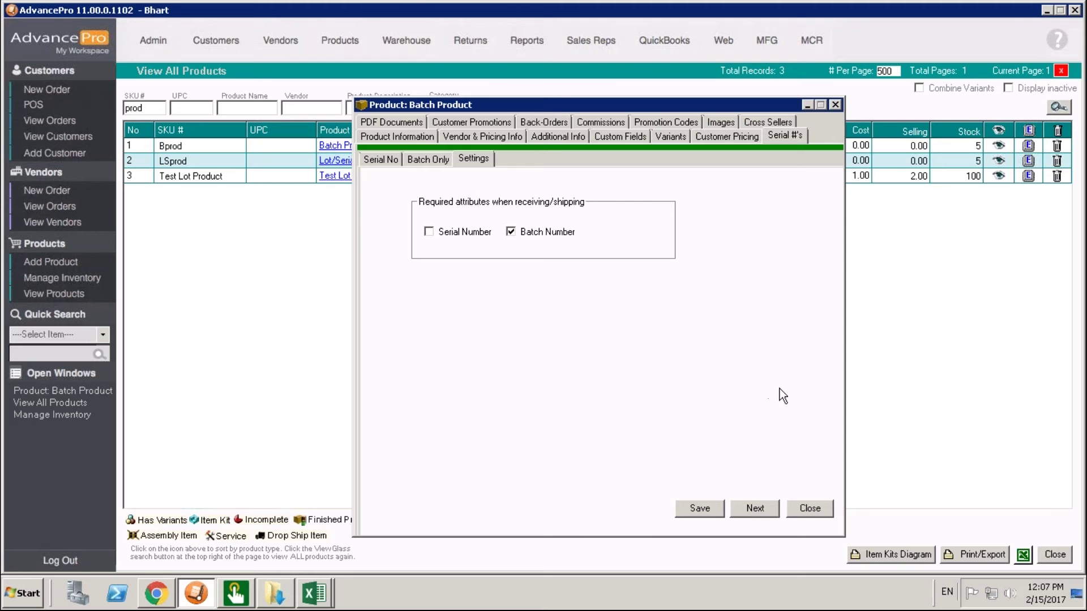
{"action": "left_click", "coordinate": [822, 509]}
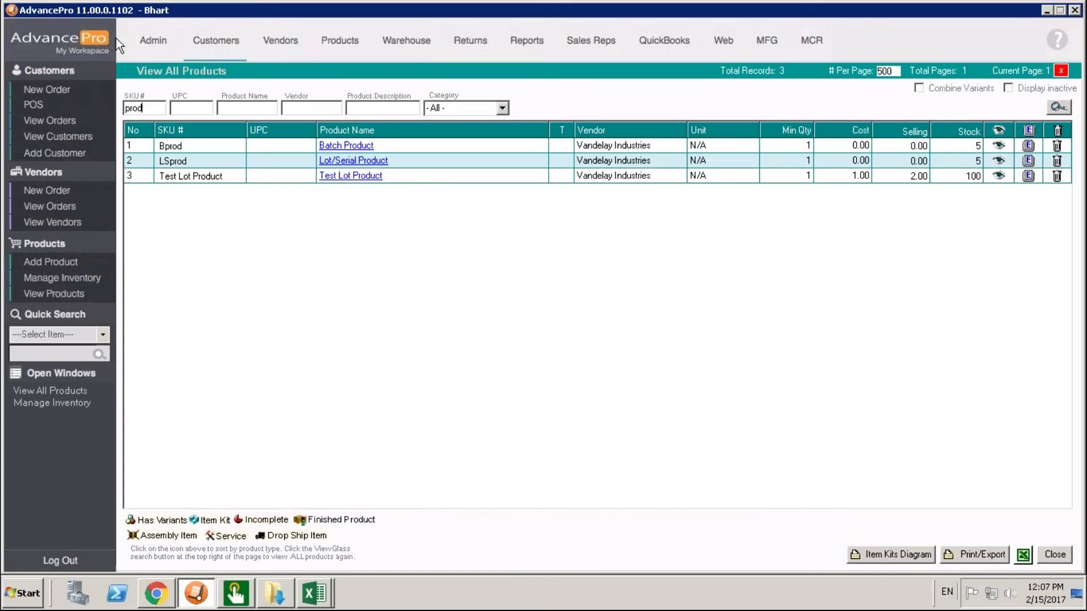
Review the Lot/Serial # module settings in the administrative utilities, and close the utilities
{"action": "left_click", "coordinate": [147, 39]}
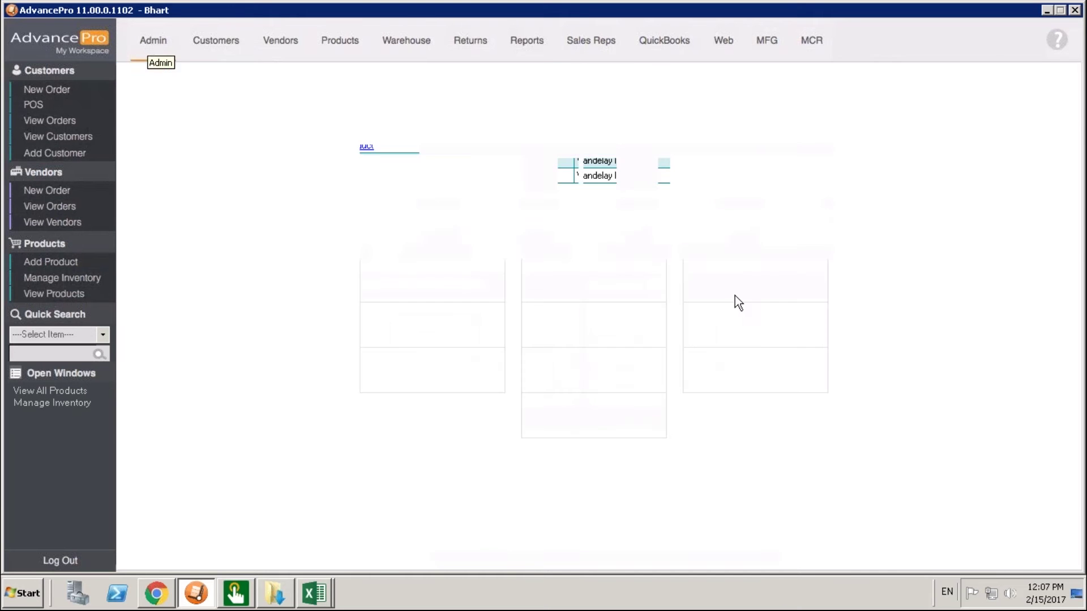
{"action": "left_click", "coordinate": [776, 387]}
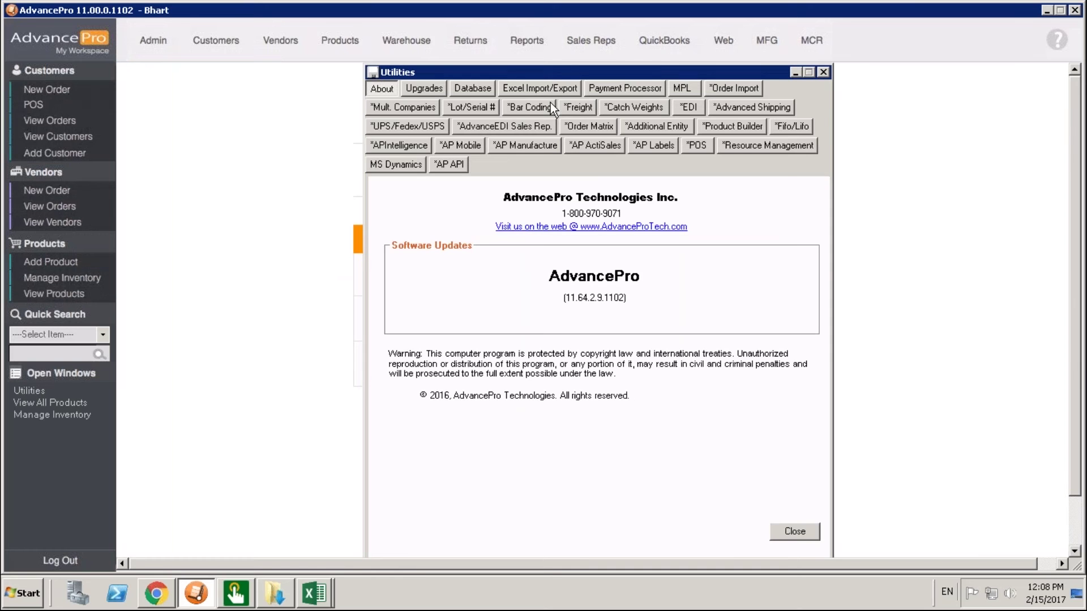
{"action": "left_click", "coordinate": [468, 108]}
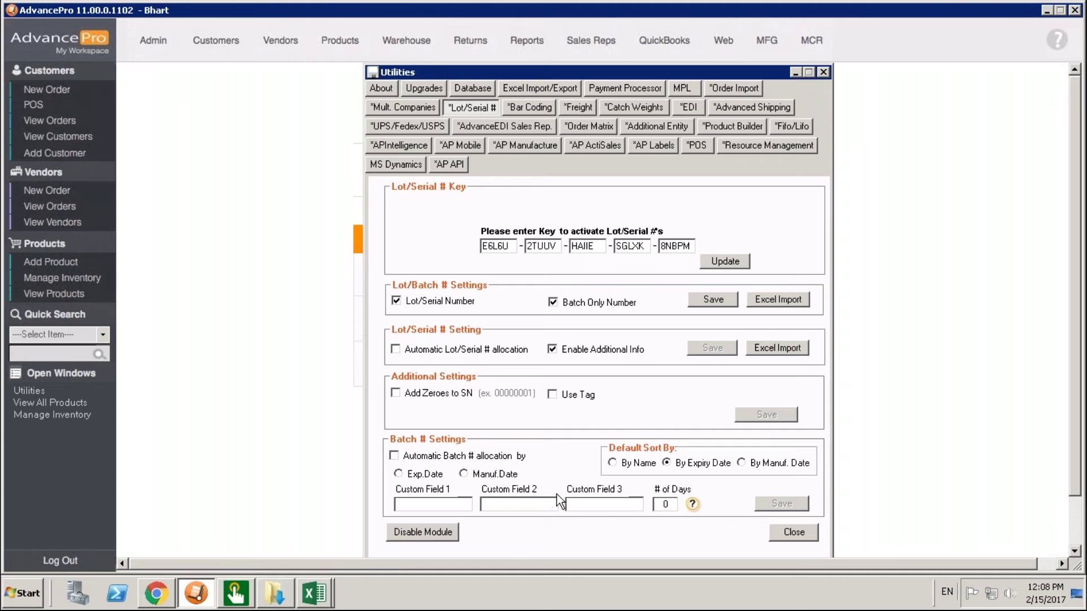
{"action": "left_click", "coordinate": [807, 537]}
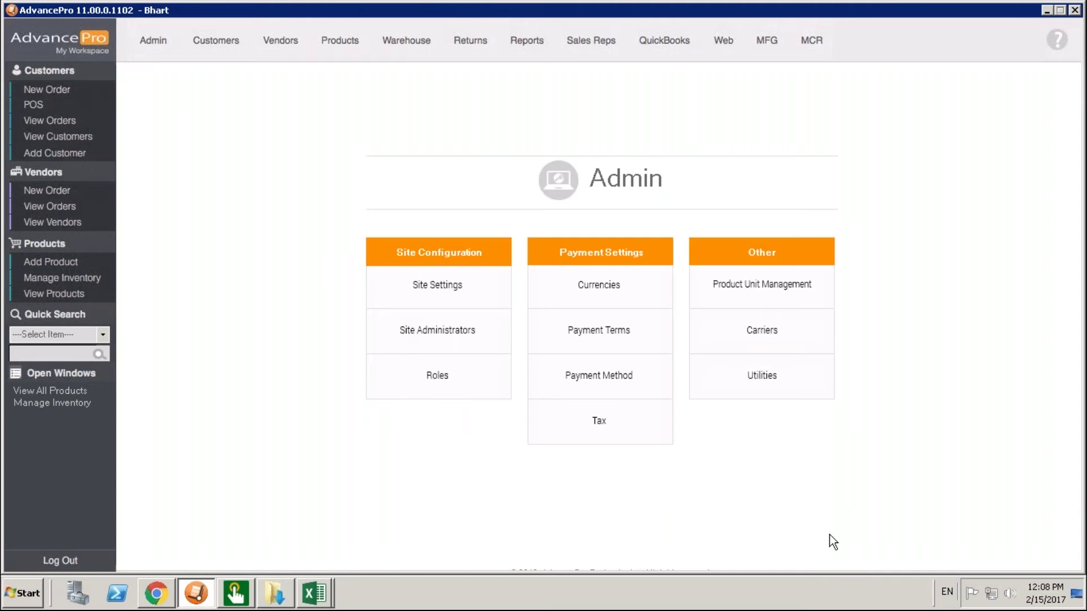
Open the newest Vandelay Industries vendor order, dated 2/15/2017, from the warehouse's orders to receive
{"action": "left_click", "coordinate": [417, 53]}
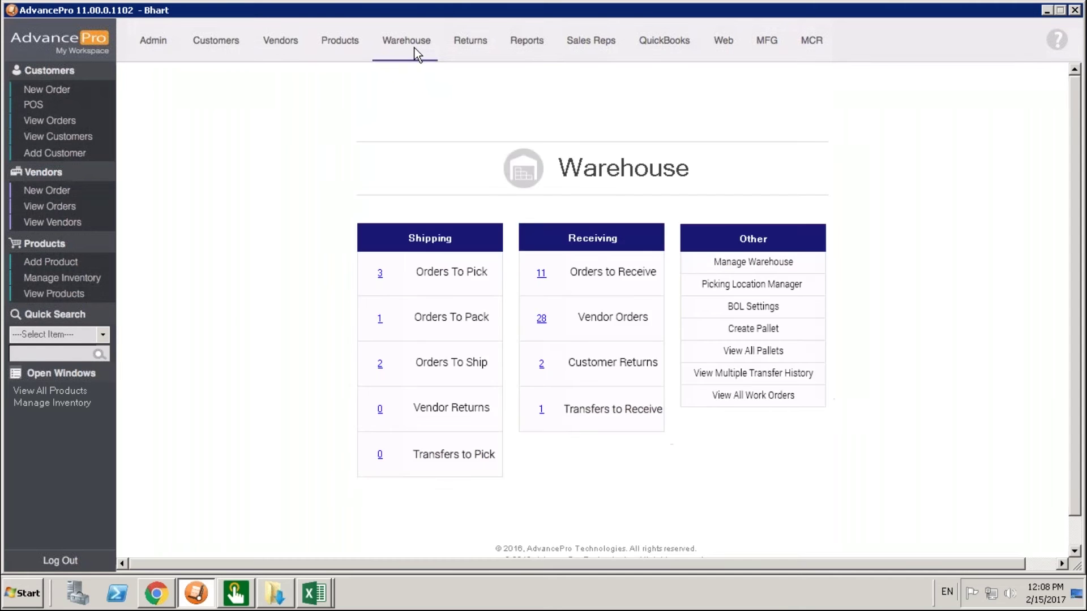
{"action": "left_click", "coordinate": [542, 275]}
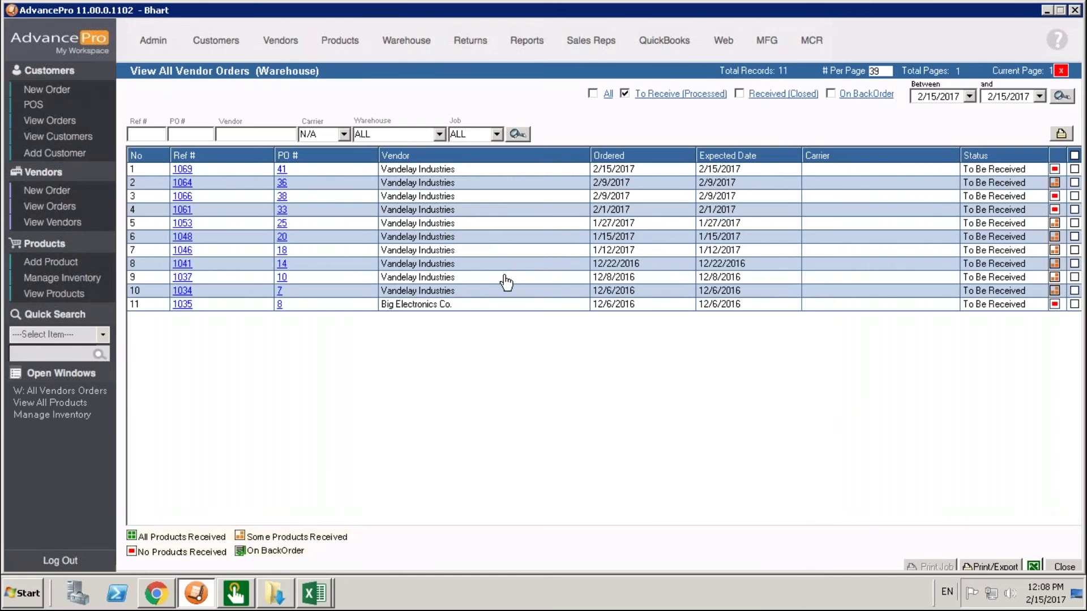
{"action": "left_click", "coordinate": [282, 170]}
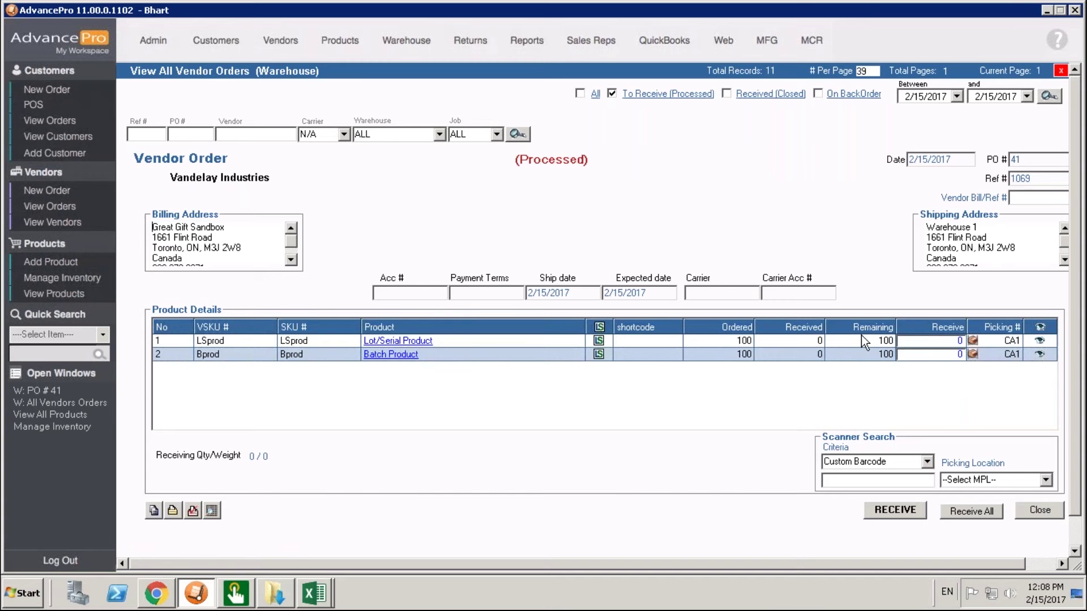
Set the receive quantity to 100 for both the Lot/Serial Product and the Batch Product
{"action": "left_click", "coordinate": [911, 340]}
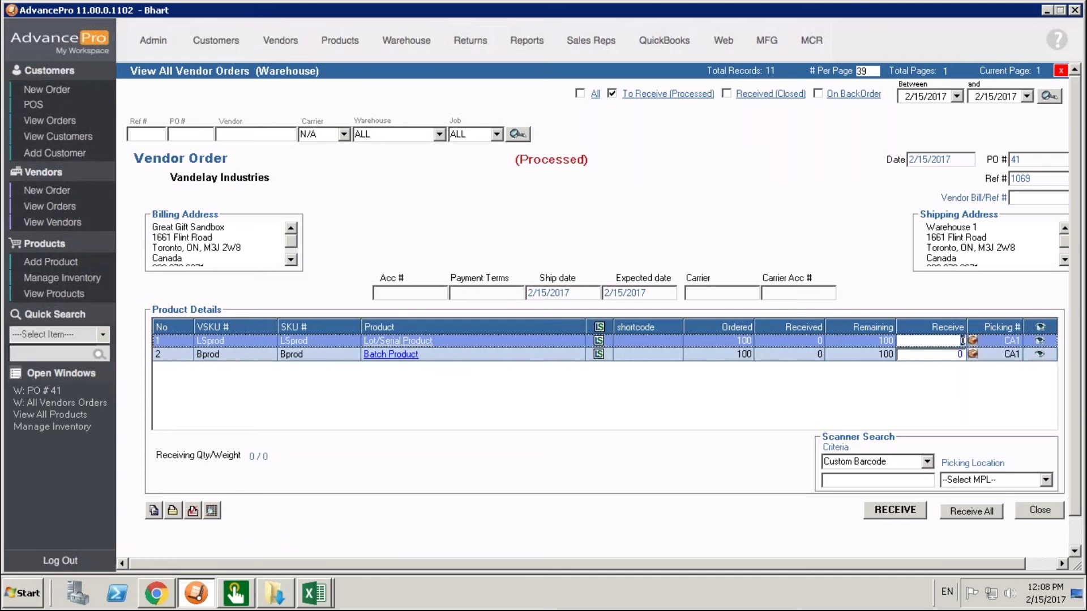
{"action": "type", "text": "100"}
{"action": "left_click", "coordinate": [911, 357]}
{"action": "type", "text": "100"}
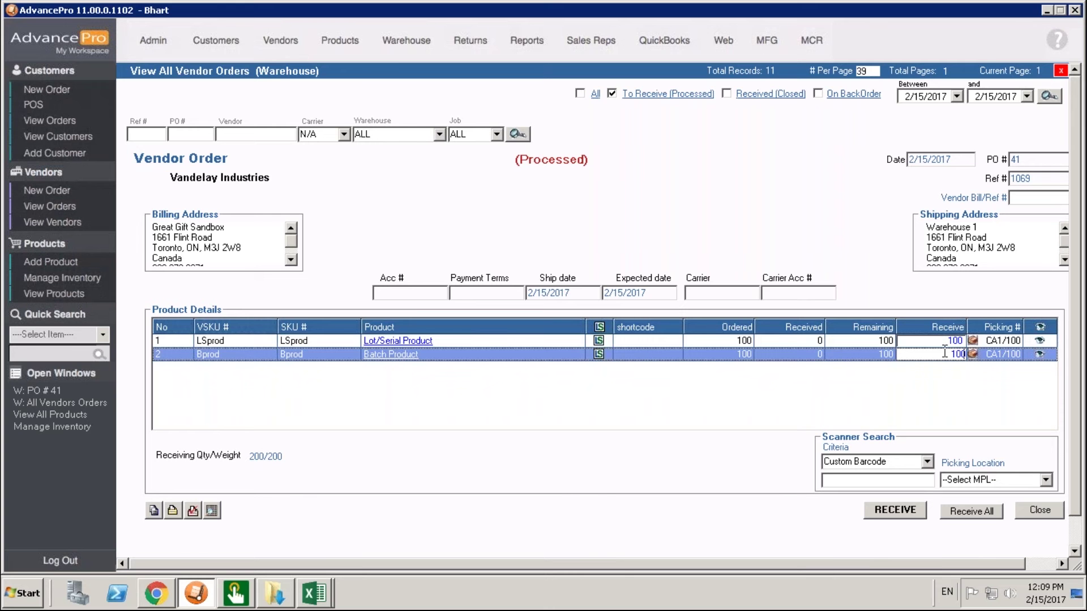
Enter batch number 5678 with a quantity of 100 for the Batch Product on the vendor order
{"action": "left_click", "coordinate": [598, 355]}
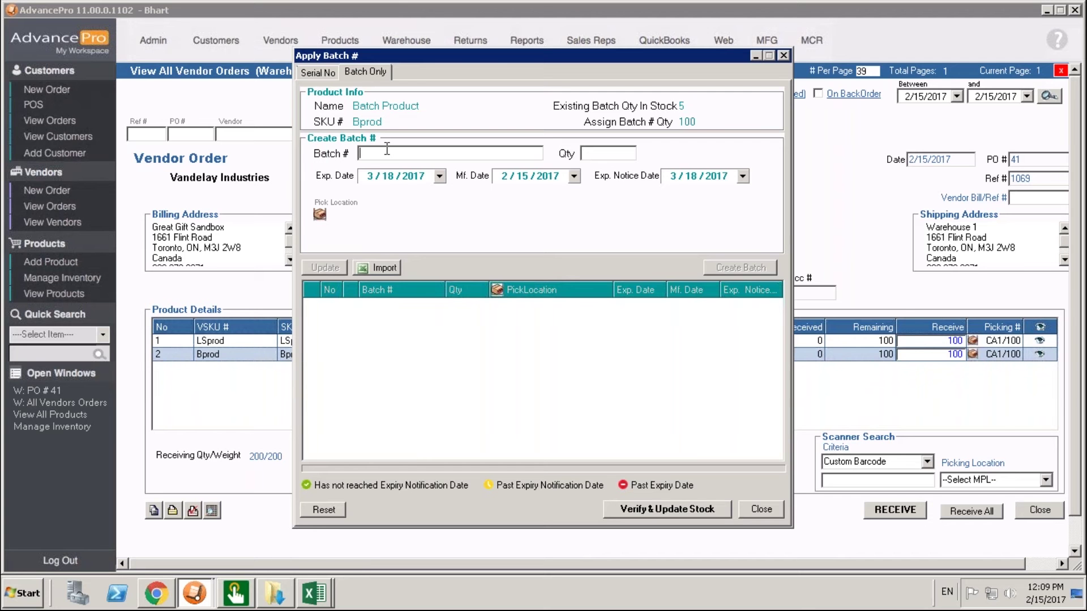
{"action": "type", "text": "5678"}
{"action": "left_click", "coordinate": [621, 153]}
{"action": "type", "text": "100"}
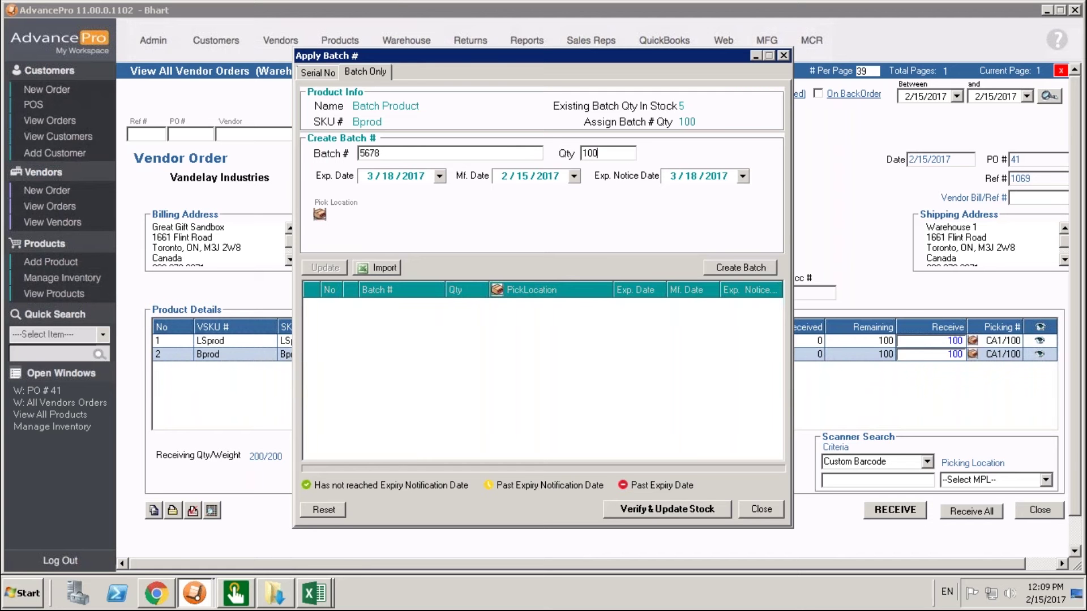
Try batch quantities of 50 and 75.5, and set the quantity back to 100
{"action": "key", "text": "BackSpace"}
{"action": "key", "text": "BackSpace"}
{"action": "key", "text": "BackSpace"}
{"action": "type", "text": "50"}
{"action": "key", "text": "shift+Home"}
{"action": "type", "text": "75.5"}
{"action": "key", "text": "shift+Home"}
{"action": "type", "text": "100"}
Create the Batch Product's batch from the entered values, and verify it and update the stock
{"action": "left_click", "coordinate": [753, 263]}
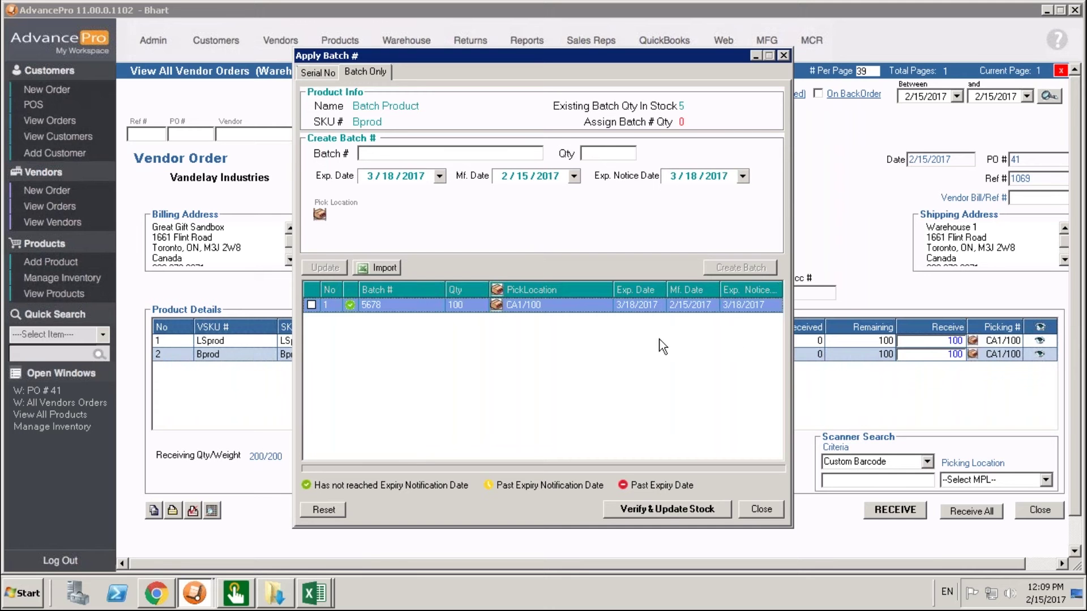
{"action": "left_click", "coordinate": [413, 153]}
{"action": "key", "text": "Tab"}
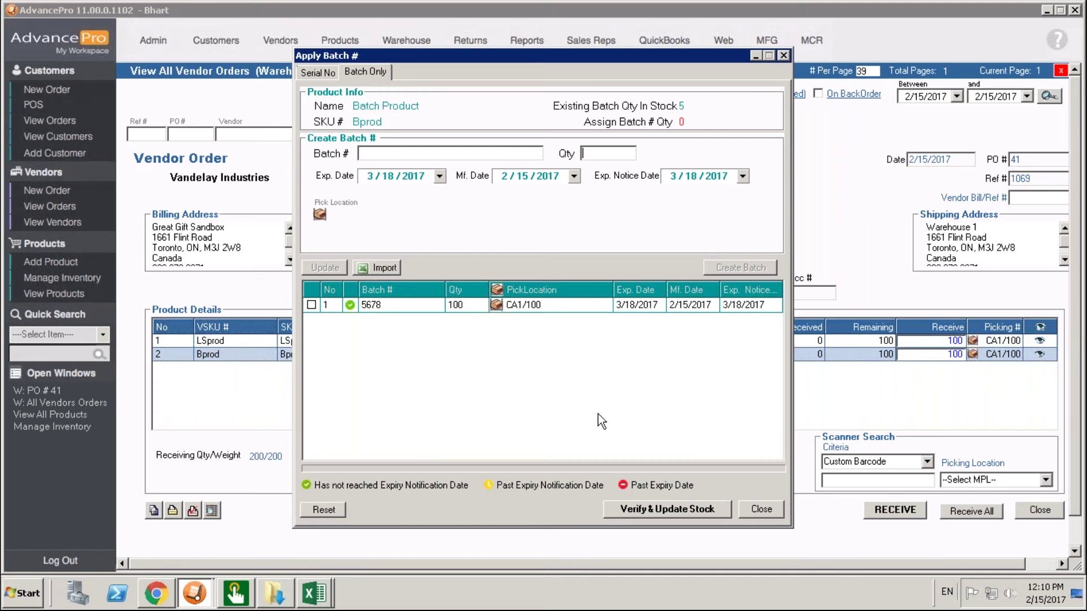
{"action": "left_click", "coordinate": [680, 510]}
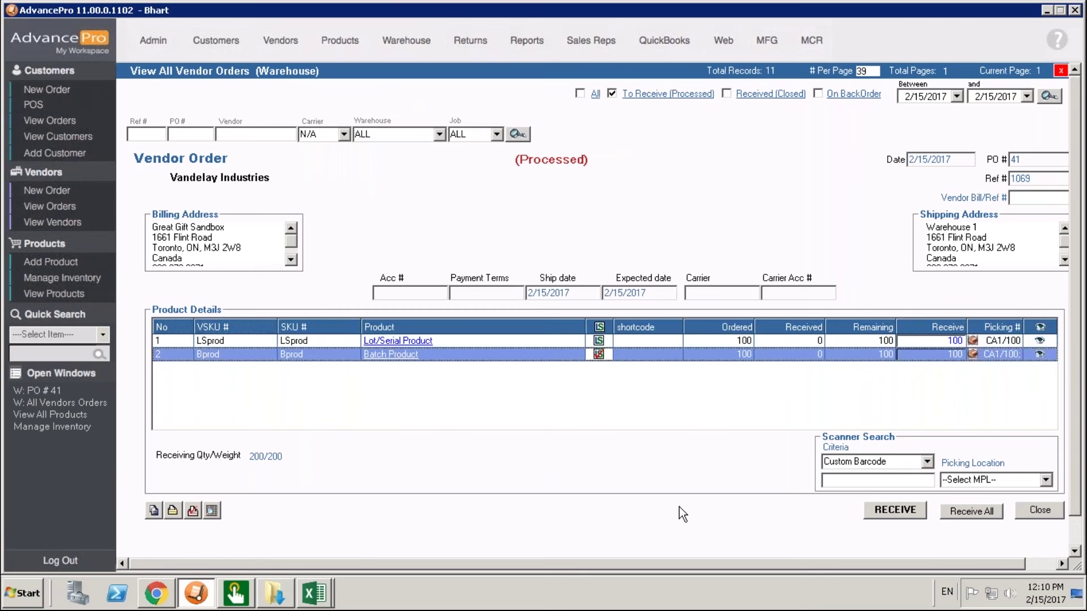
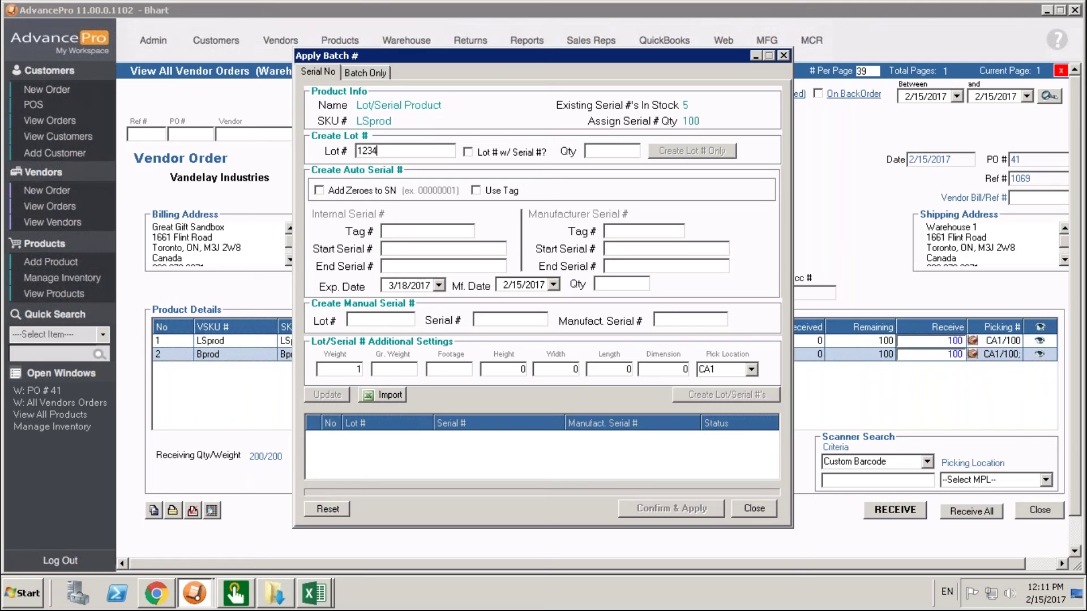
Try creating a lot-only entry 123456 with a quantity of 100 for the Lot/Serial Product, and reset the form
{"action": "type", "text": "6"}
{"action": "left_click", "coordinate": [591, 150]}
{"action": "type", "text": "100"}
{"action": "left_click", "coordinate": [725, 150]}
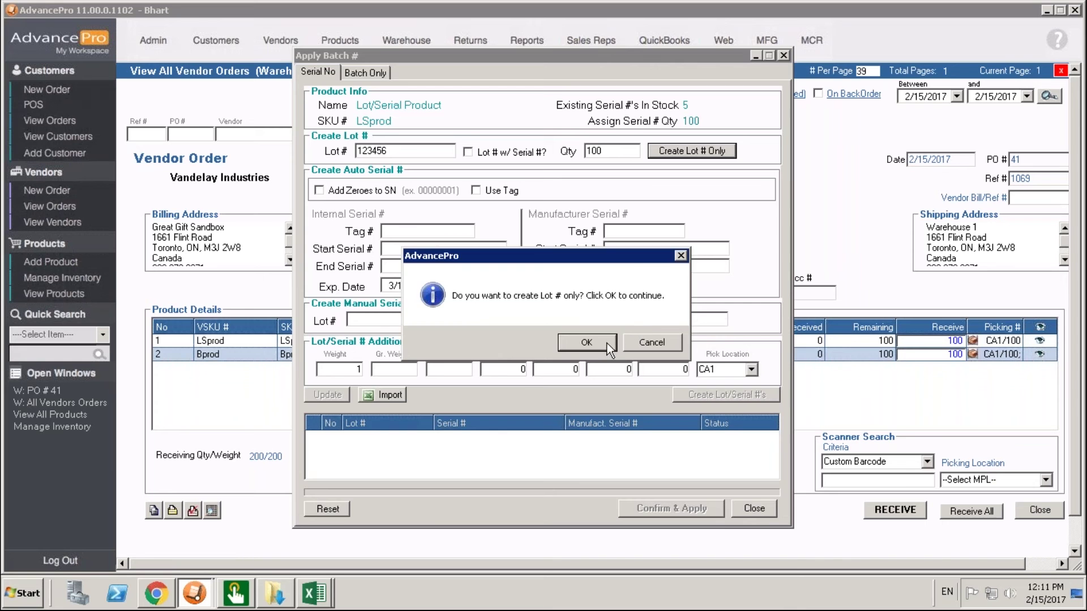
{"action": "left_click", "coordinate": [586, 342]}
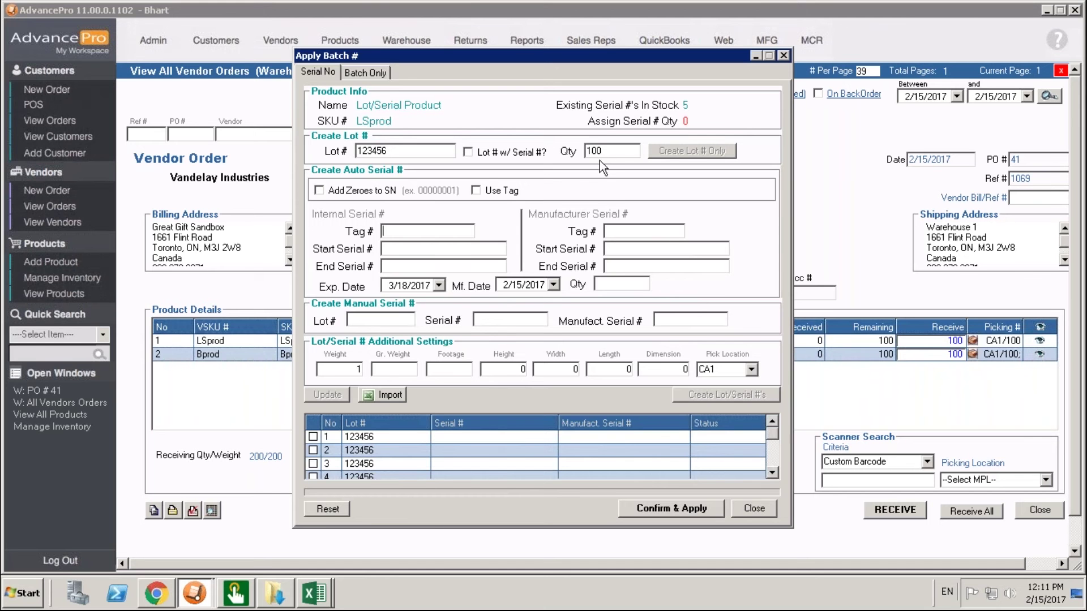
{"action": "left_click", "coordinate": [315, 509]}
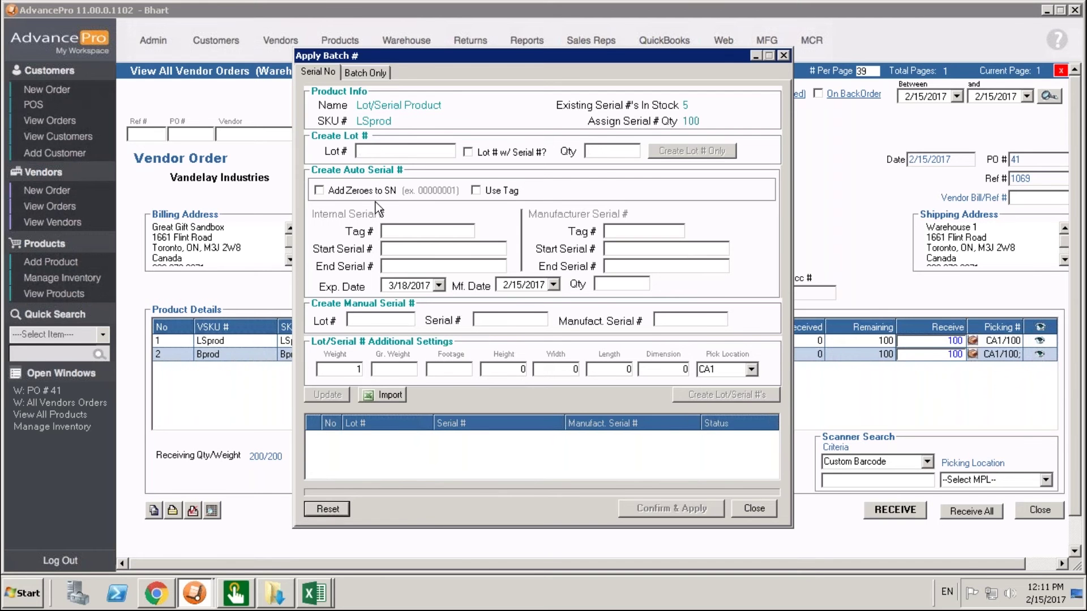
Enter lot number 5678 for the Lot/Serial Product and enable serial numbers together with the lot number
{"action": "type", "text": "5678"}
{"action": "left_click", "coordinate": [407, 249]}
{"action": "type", "text": "1"}
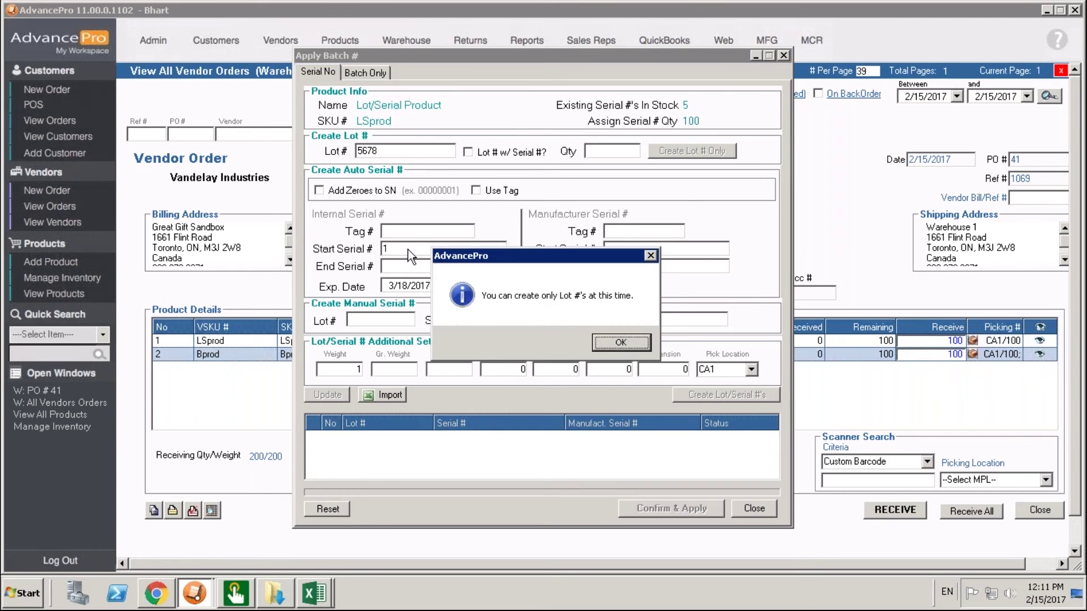
{"action": "left_click", "coordinate": [621, 342]}
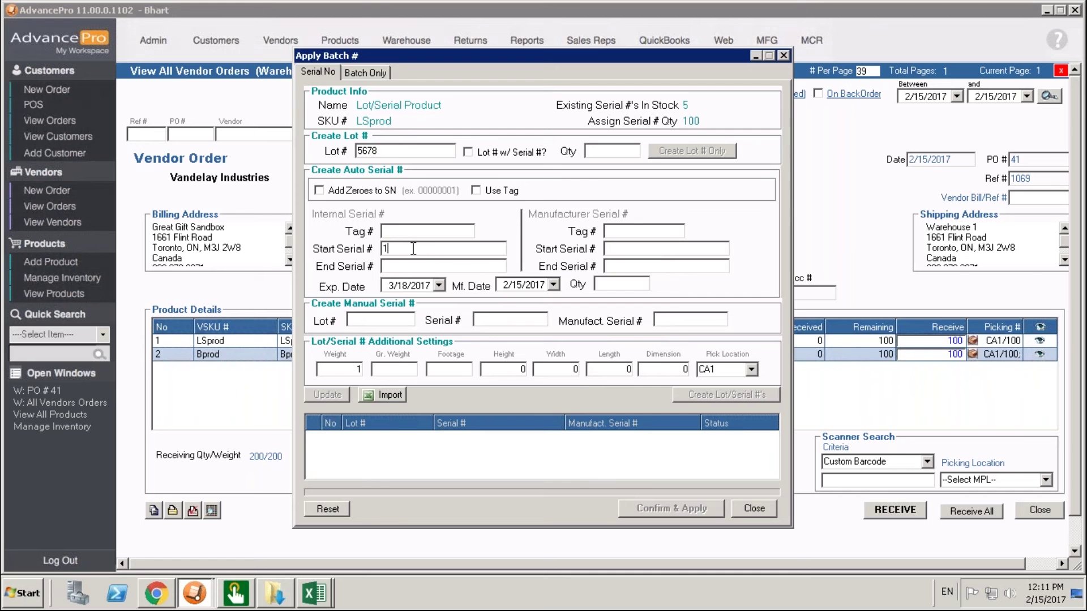
{"action": "type", "text": "5"}
{"action": "left_click", "coordinate": [468, 151]}
Create lot/serial numbers for the lot with start serial 6, end serial 106 and a quantity of 100
{"action": "left_click", "coordinate": [403, 270]}
{"action": "left_click", "coordinate": [402, 248]}
{"action": "key", "text": "BackSpace"}
{"action": "type", "text": "6106"}
{"action": "left_click", "coordinate": [492, 320]}
{"action": "left_click", "coordinate": [639, 285]}
{"action": "type", "text": "1"}
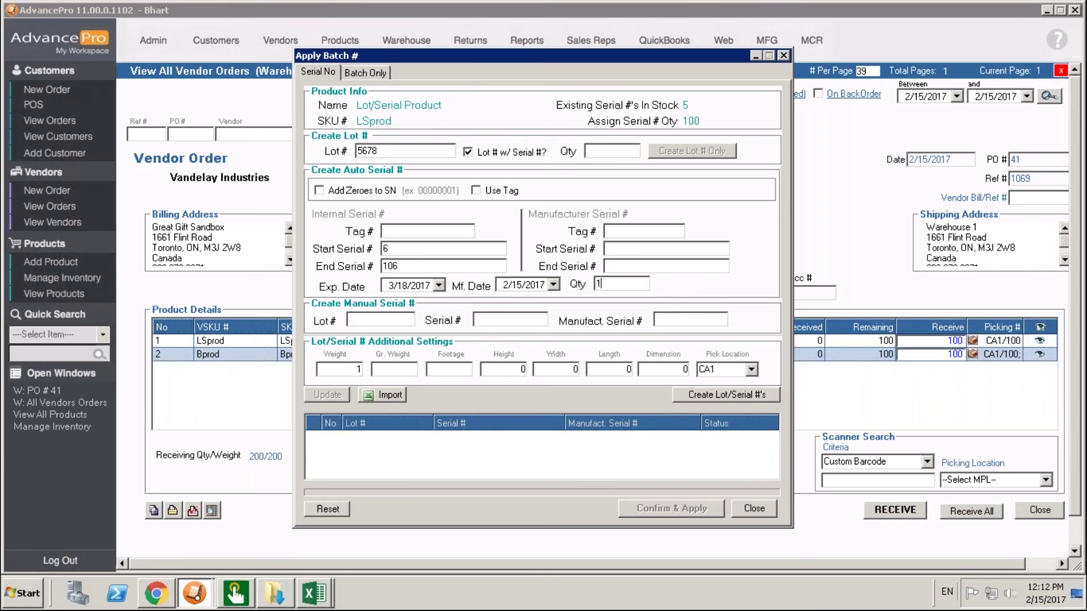
{"action": "type", "text": "00"}
{"action": "left_click", "coordinate": [711, 396]}
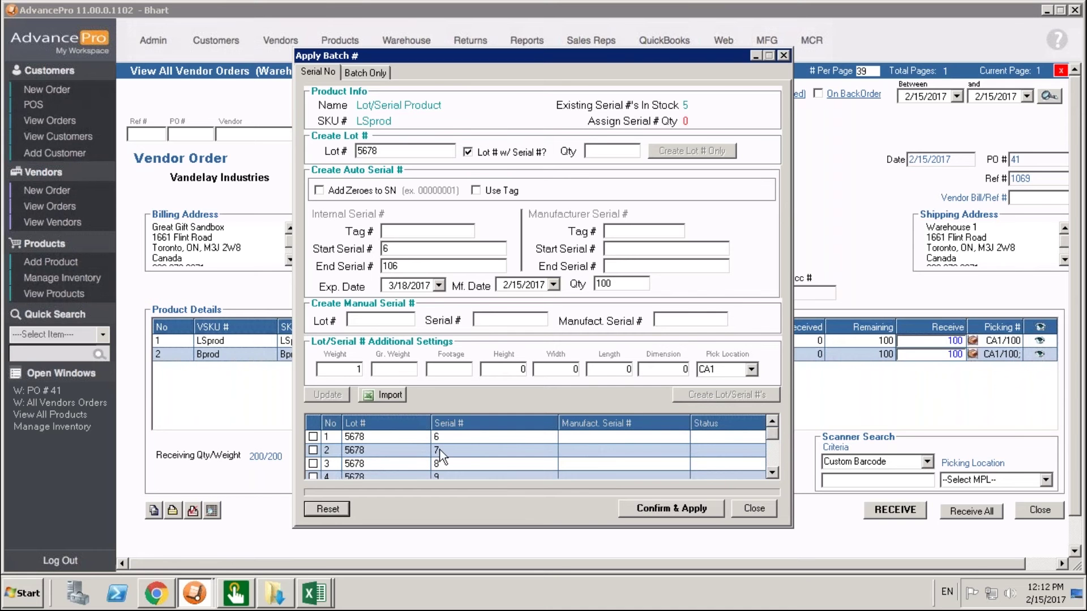
{"action": "left_click", "coordinate": [447, 439]}
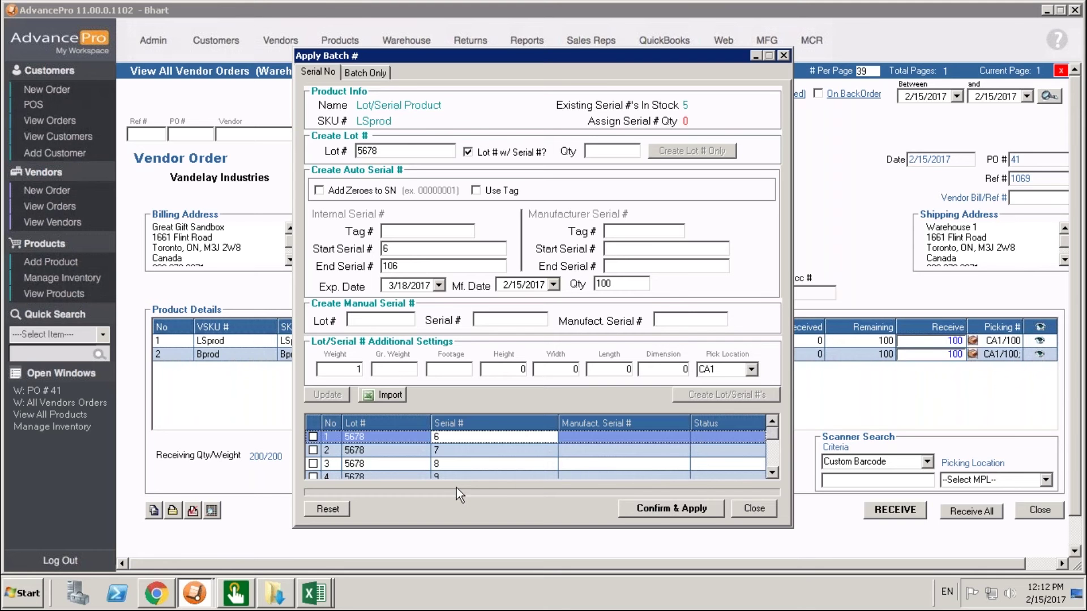
Apply the created lot/serial numbers to the Lot/Serial Product and receive the vendor order with a vendor bill/reference number
{"action": "left_click", "coordinate": [655, 509]}
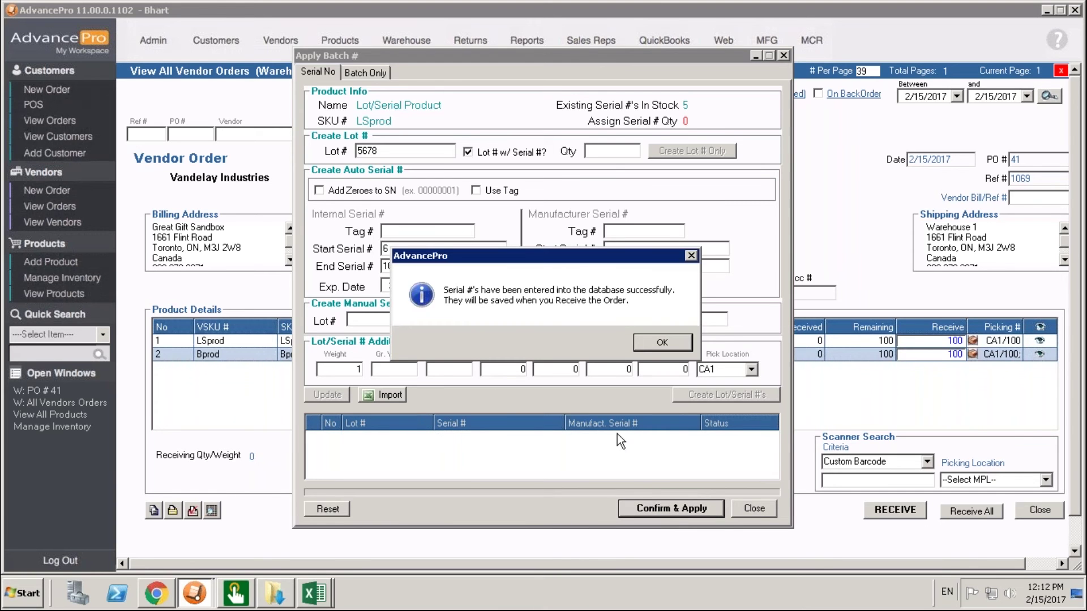
{"action": "left_click", "coordinate": [658, 341]}
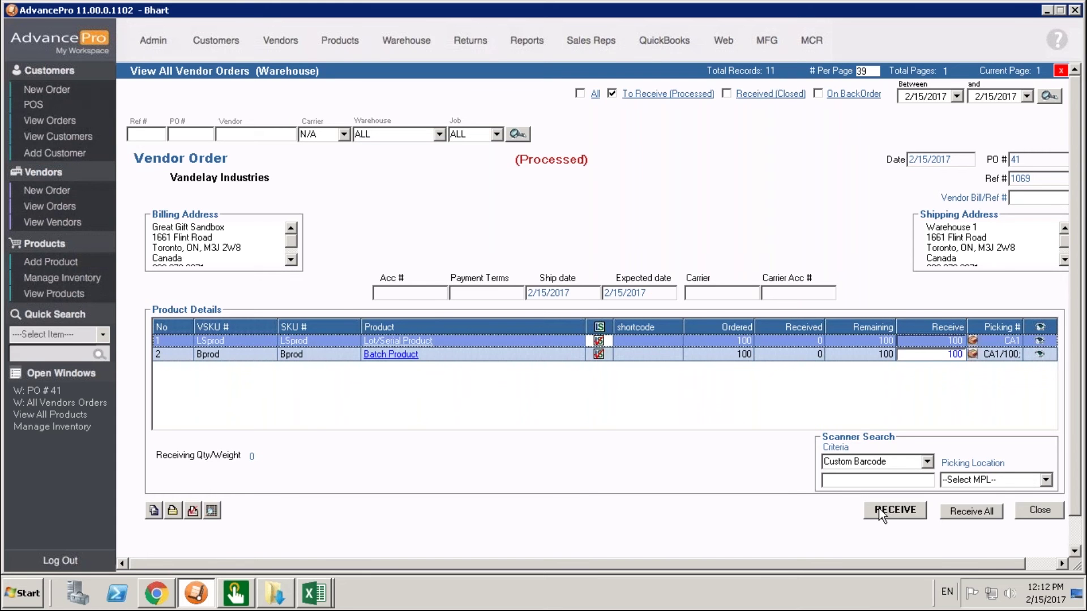
{"action": "left_click", "coordinate": [894, 511]}
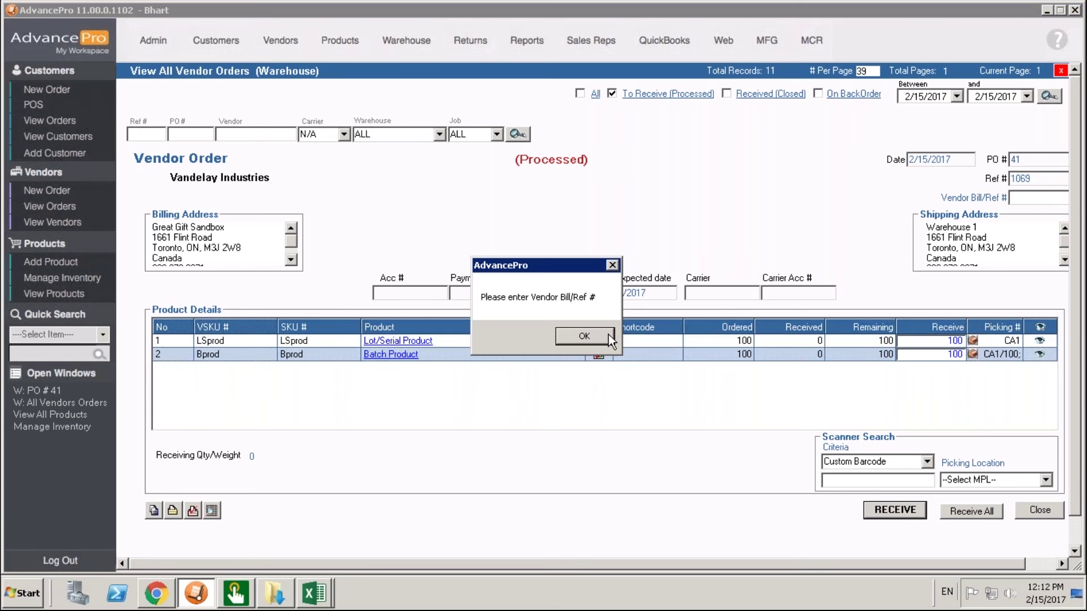
{"action": "left_click", "coordinate": [610, 340]}
{"action": "left_click", "coordinate": [1035, 198]}
{"action": "type", "text": "4"}
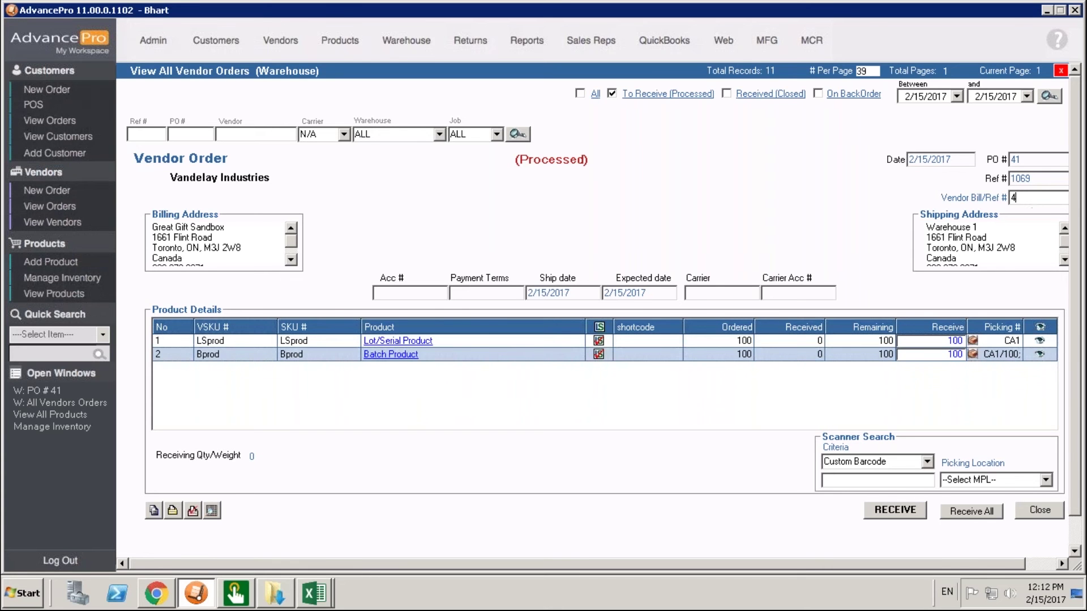
{"action": "type", "text": "34"}
{"action": "left_click", "coordinate": [890, 510]}
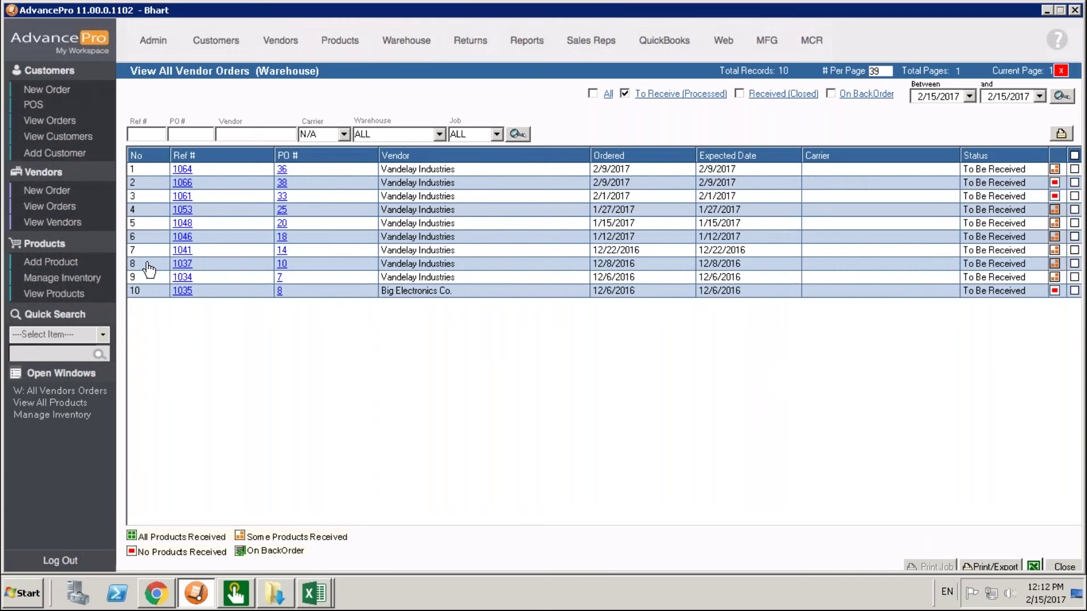
Check the Batch Product's stock and its assigned batches in the product inventory
{"action": "left_click", "coordinate": [98, 283]}
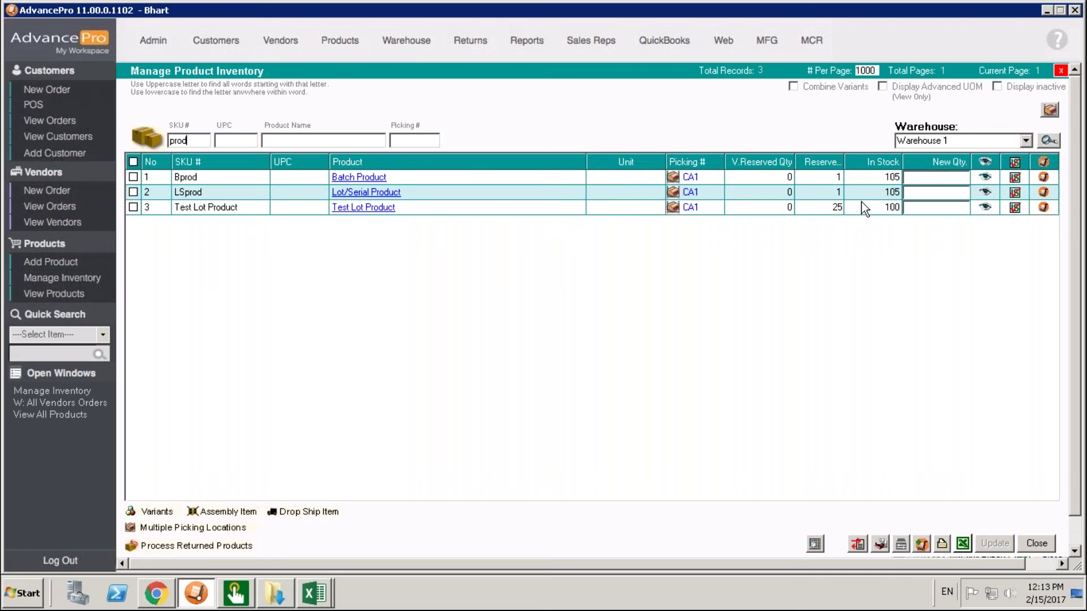
{"action": "left_click", "coordinate": [1016, 180]}
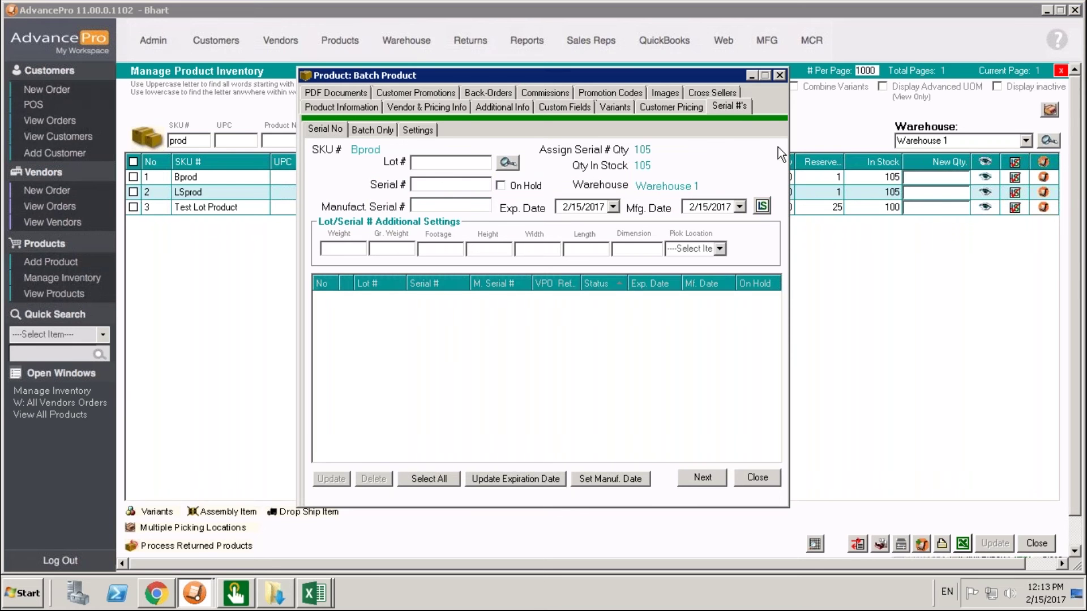
{"action": "left_click", "coordinate": [374, 132]}
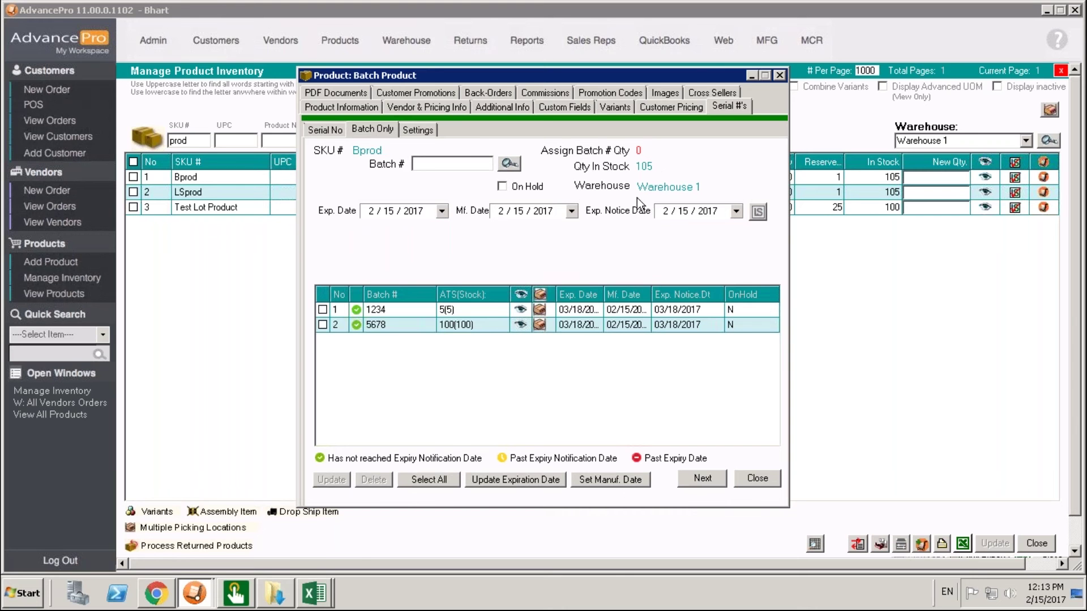
{"action": "left_click", "coordinate": [779, 75]}
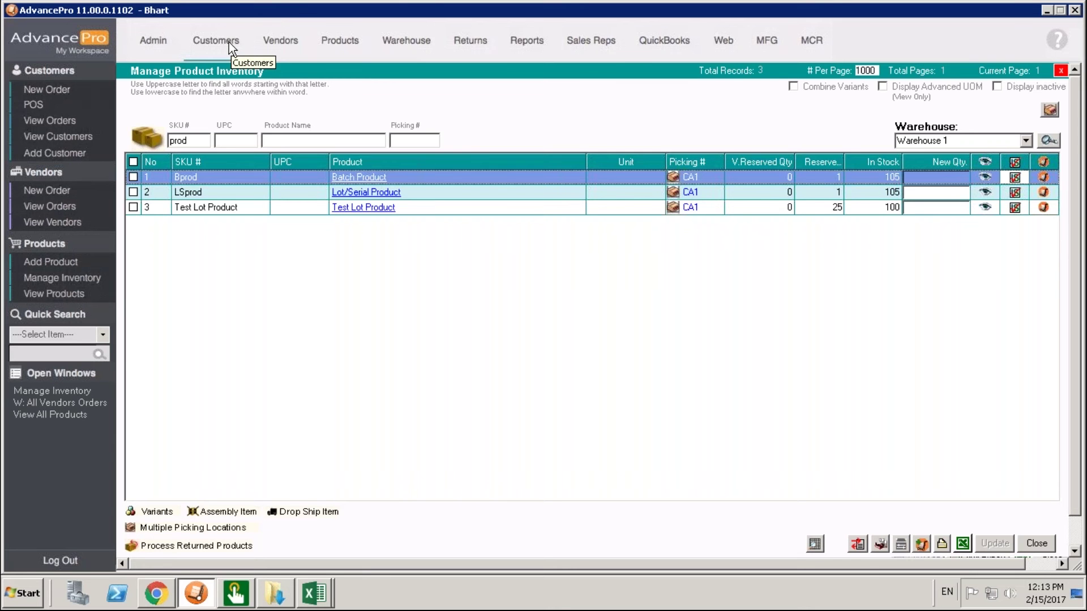
List the warehouse's customer orders to pick
{"action": "left_click", "coordinate": [401, 46]}
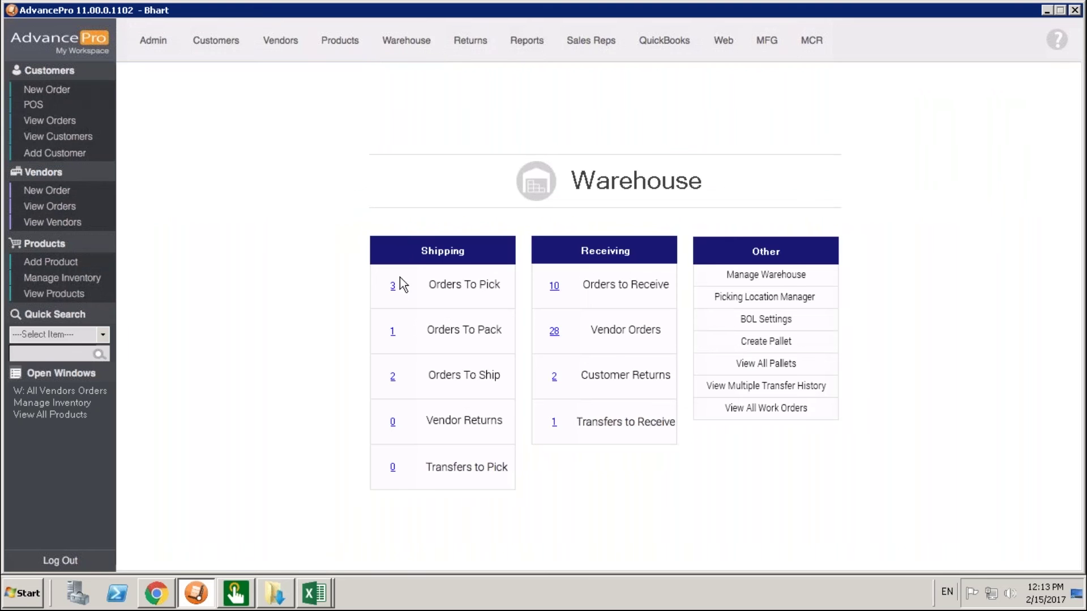
{"action": "left_click", "coordinate": [393, 288]}
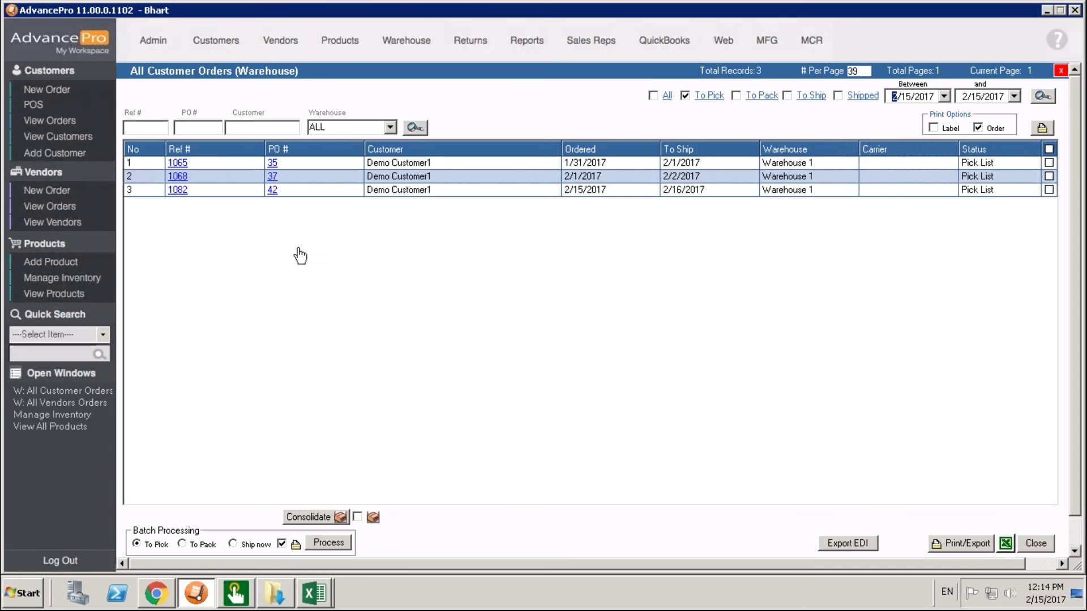
{"action": "left_click", "coordinate": [276, 165]}
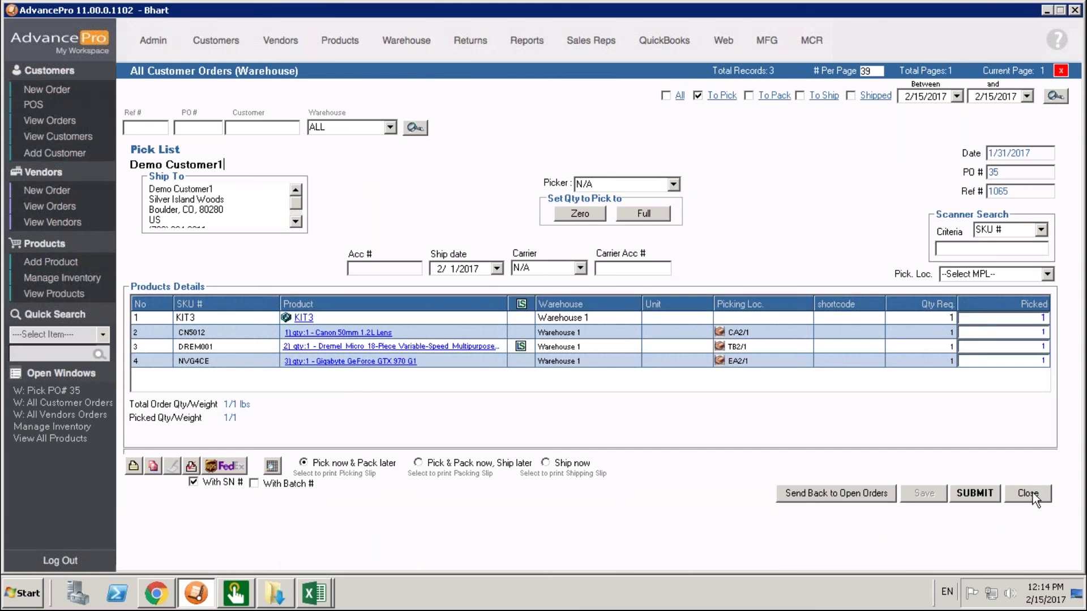
{"action": "left_click", "coordinate": [1030, 493]}
{"action": "left_click", "coordinate": [284, 180]}
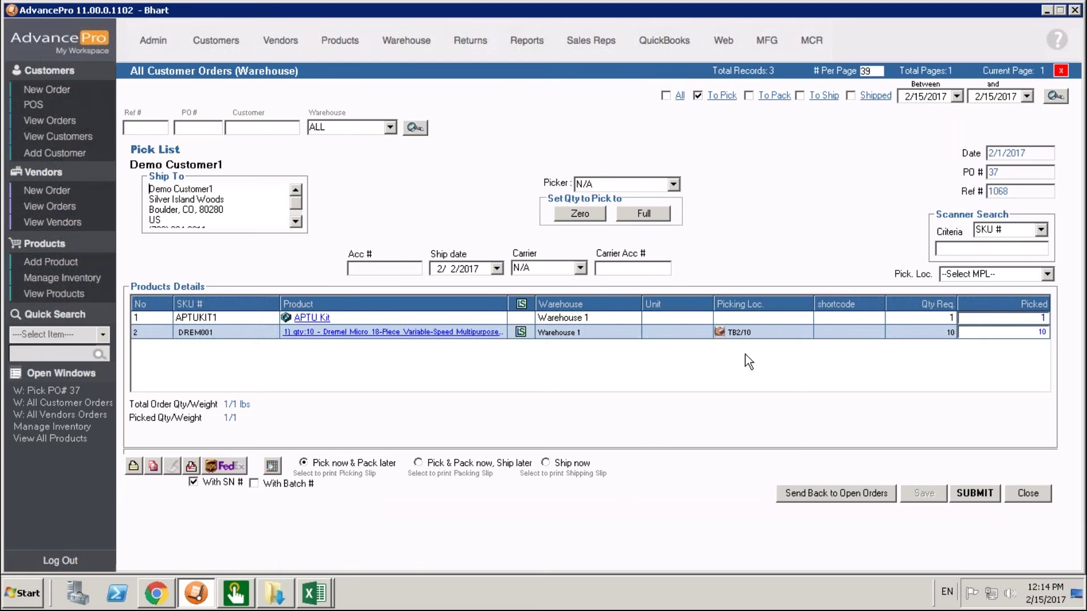
{"action": "left_click", "coordinate": [1035, 494]}
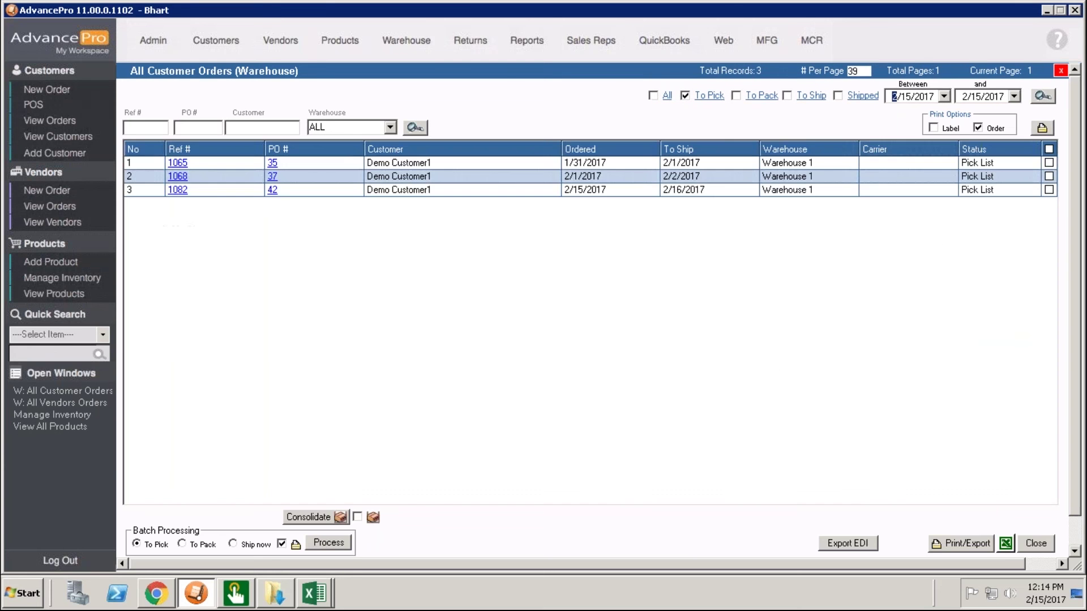
Open the customer order dated 2/15/2017 and set the picked quantity to 1 for the Batch Product and the Lot/Serial Product
{"action": "left_click", "coordinate": [275, 192]}
{"action": "left_click", "coordinate": [273, 191]}
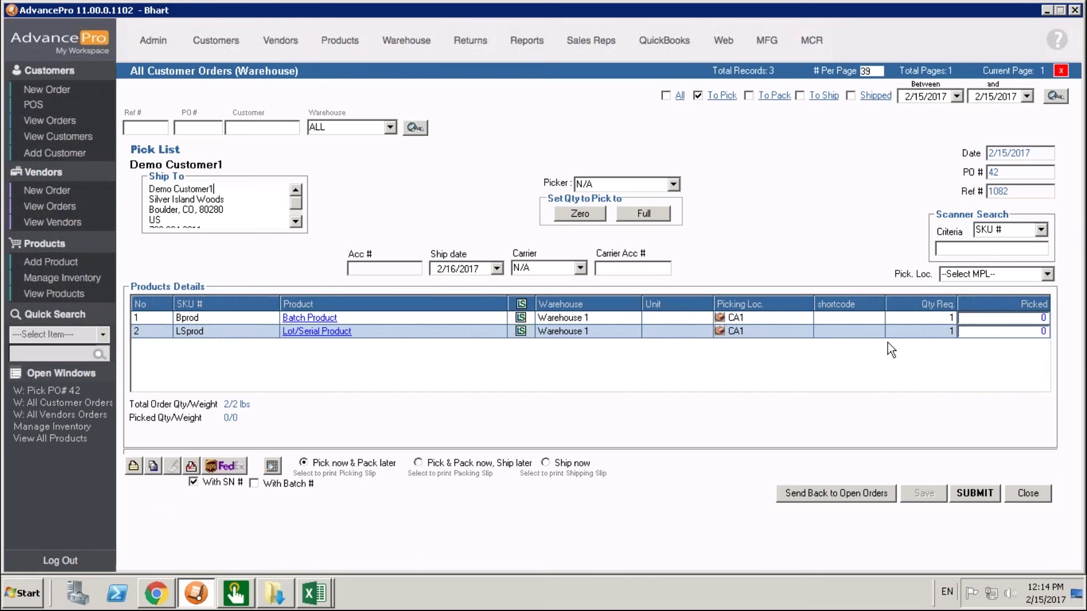
{"action": "left_click", "coordinate": [983, 319]}
{"action": "type", "text": "1"}
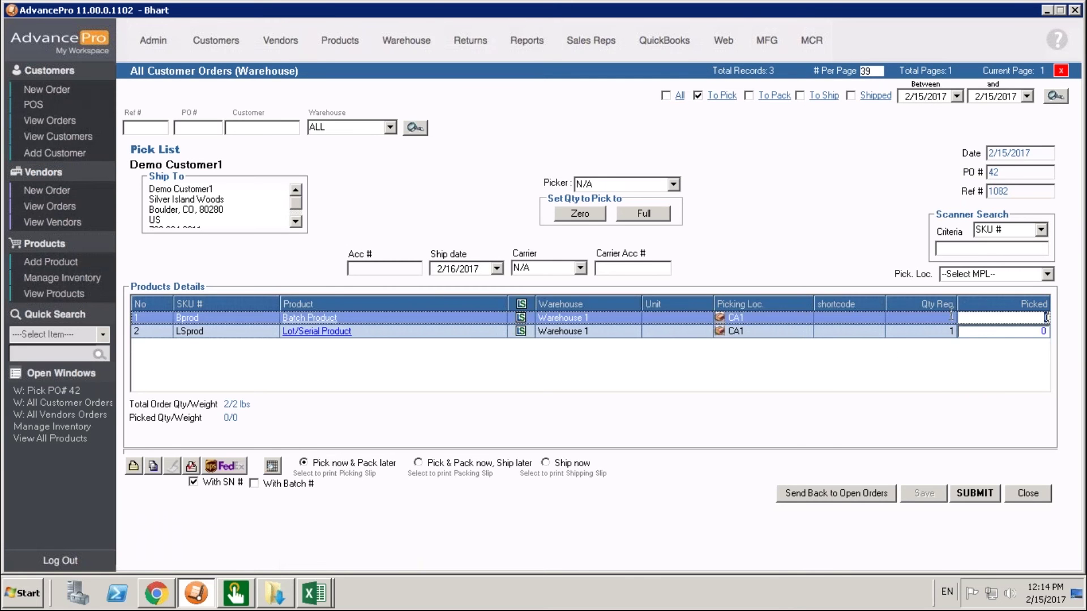
{"action": "left_click", "coordinate": [986, 333]}
{"action": "type", "text": "1"}
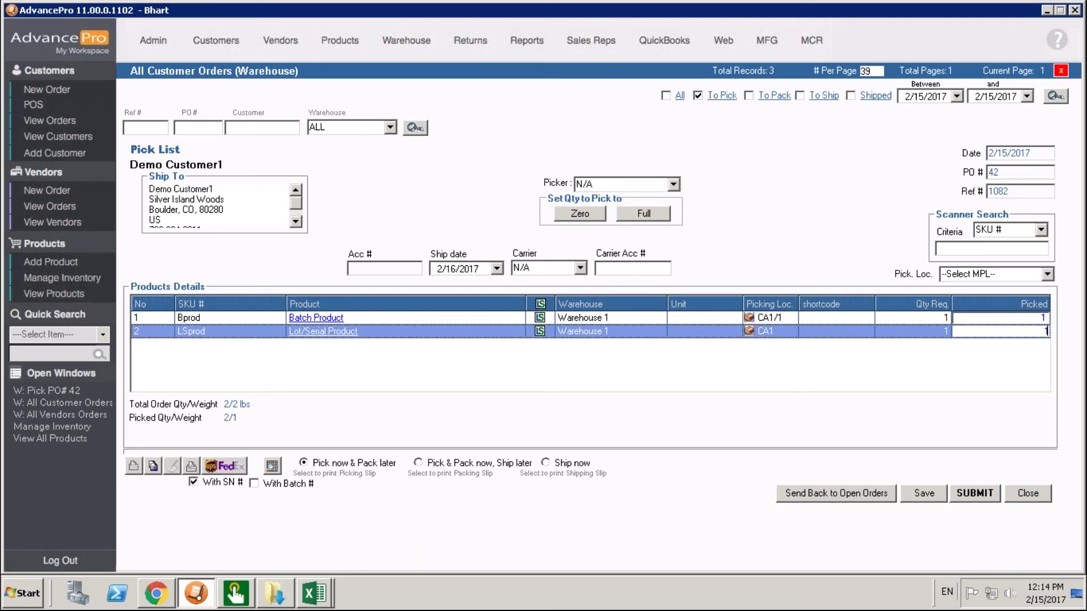
Set the scanner search criteria to SN #, and assign serial 1 of lot 1234 to the Lot/Serial Product
{"action": "left_click", "coordinate": [1043, 230]}
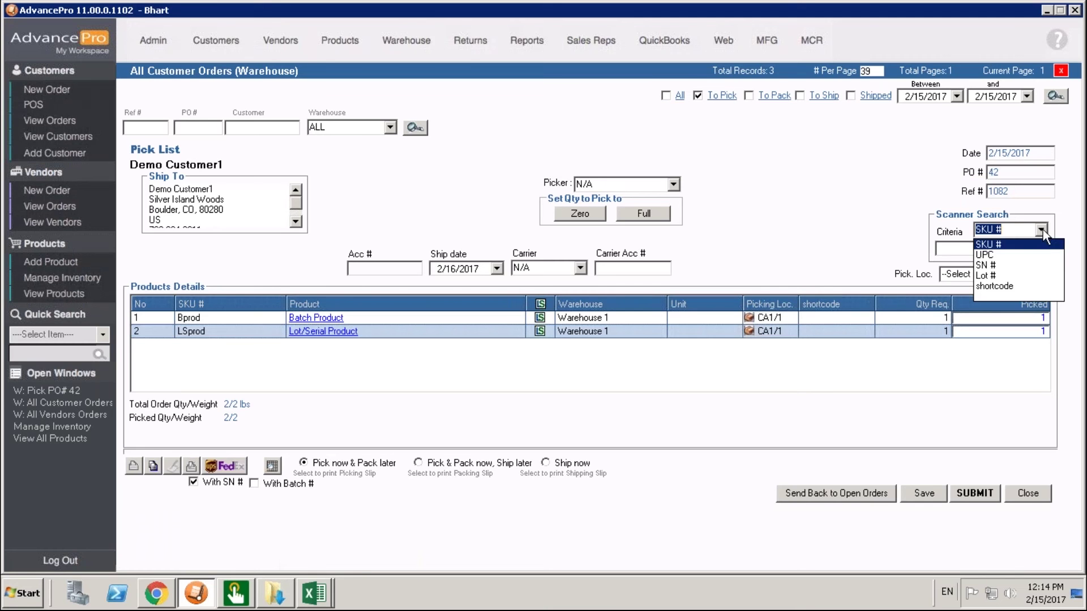
{"action": "left_click", "coordinate": [997, 266]}
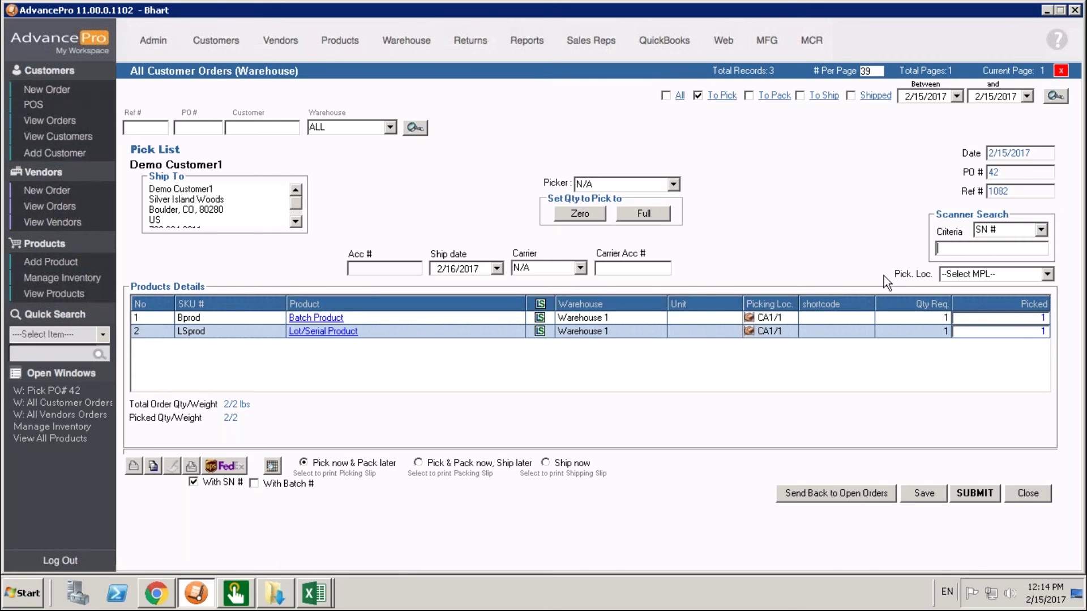
{"action": "left_click", "coordinate": [539, 332]}
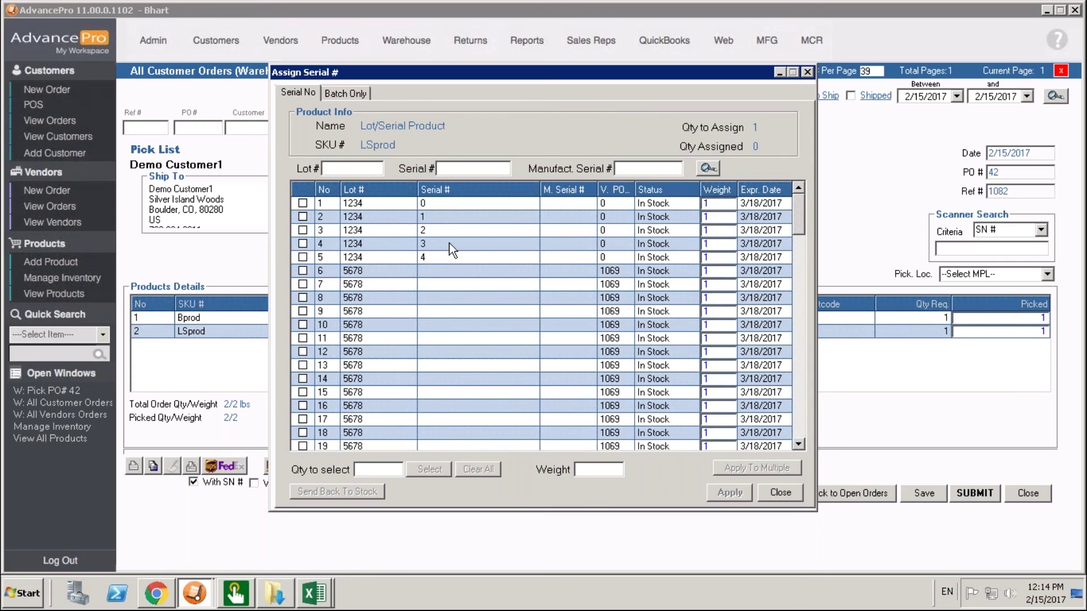
{"action": "left_click", "coordinate": [302, 217]}
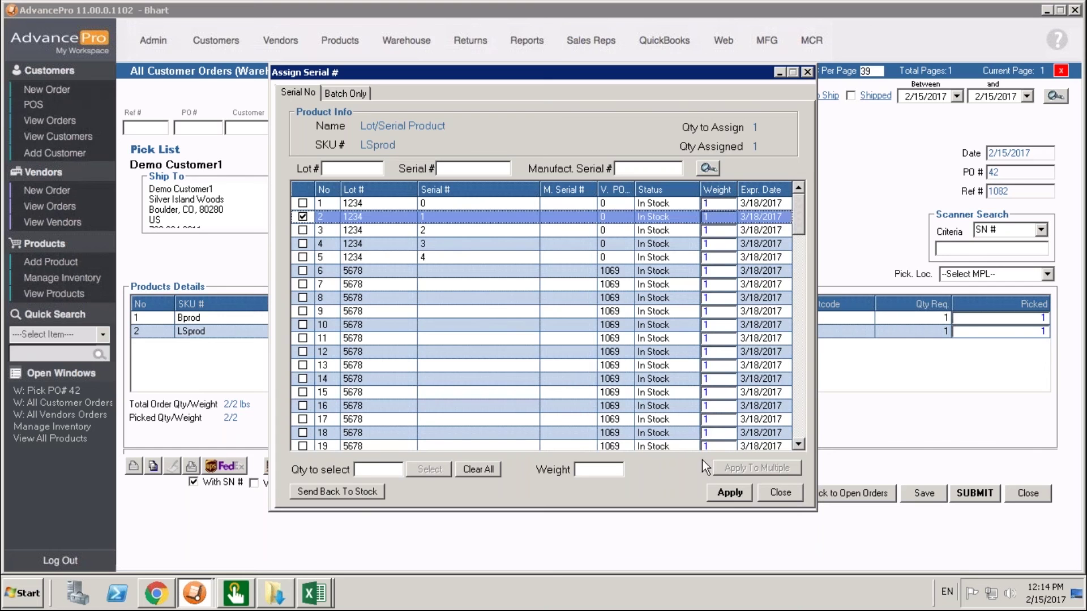
{"action": "left_click", "coordinate": [730, 492]}
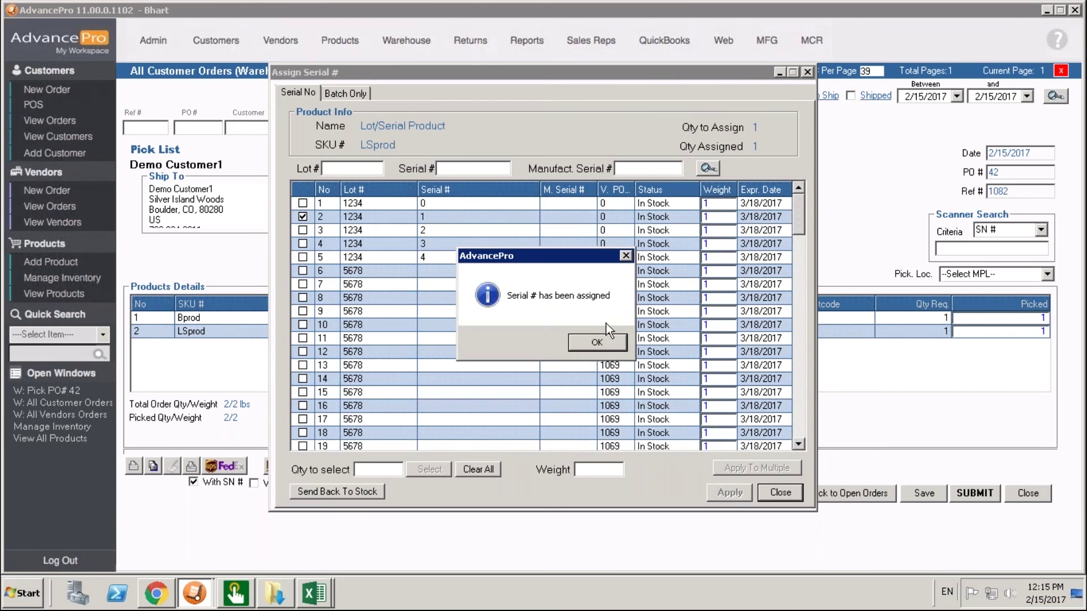
{"action": "left_click", "coordinate": [597, 343]}
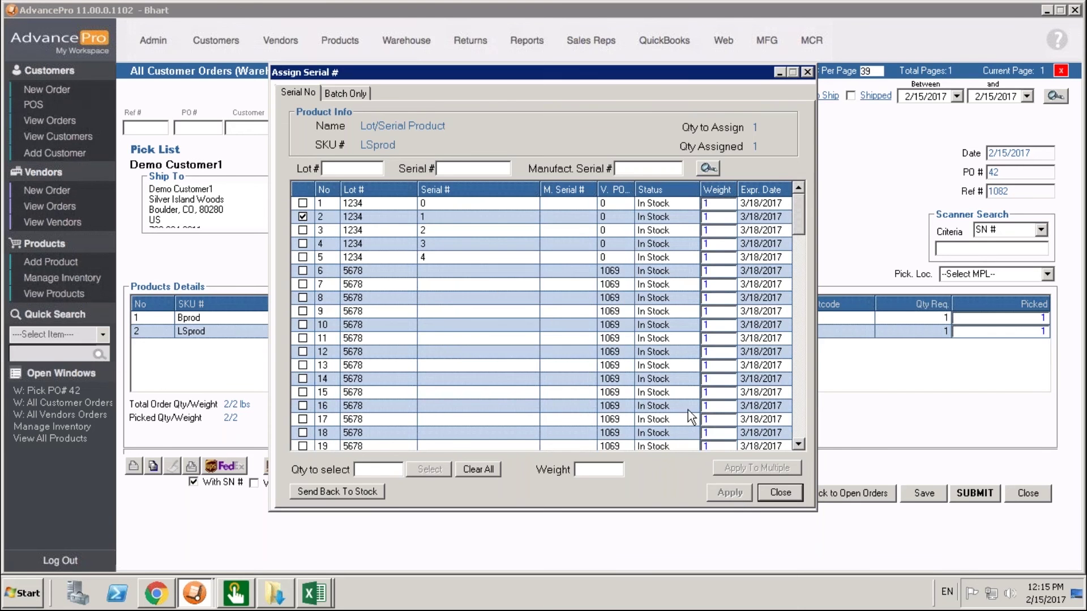
{"action": "left_click", "coordinate": [767, 492]}
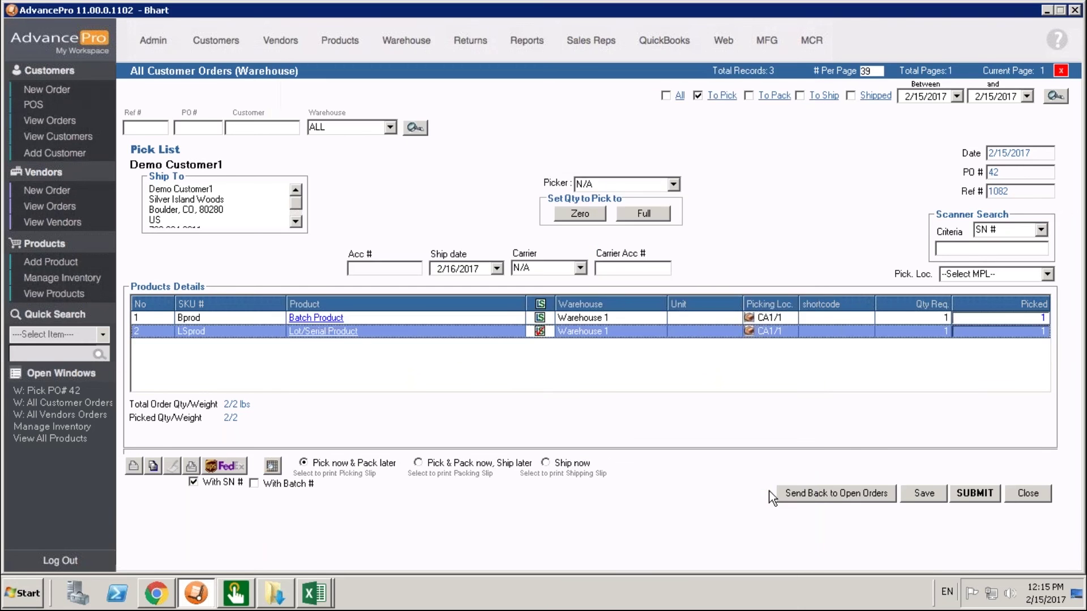
Assign the Batch Product a quantity of 0.5 from batch 1234 and 0.5 from batch 5678
{"action": "left_click", "coordinate": [540, 318]}
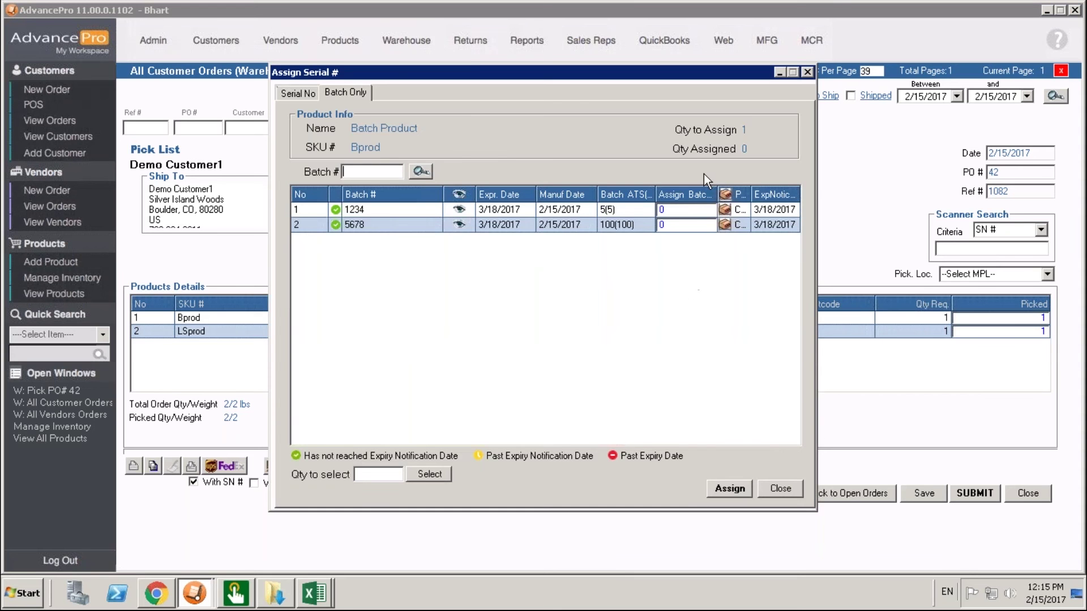
{"action": "left_click", "coordinate": [676, 210]}
{"action": "type", "text": ".5"}
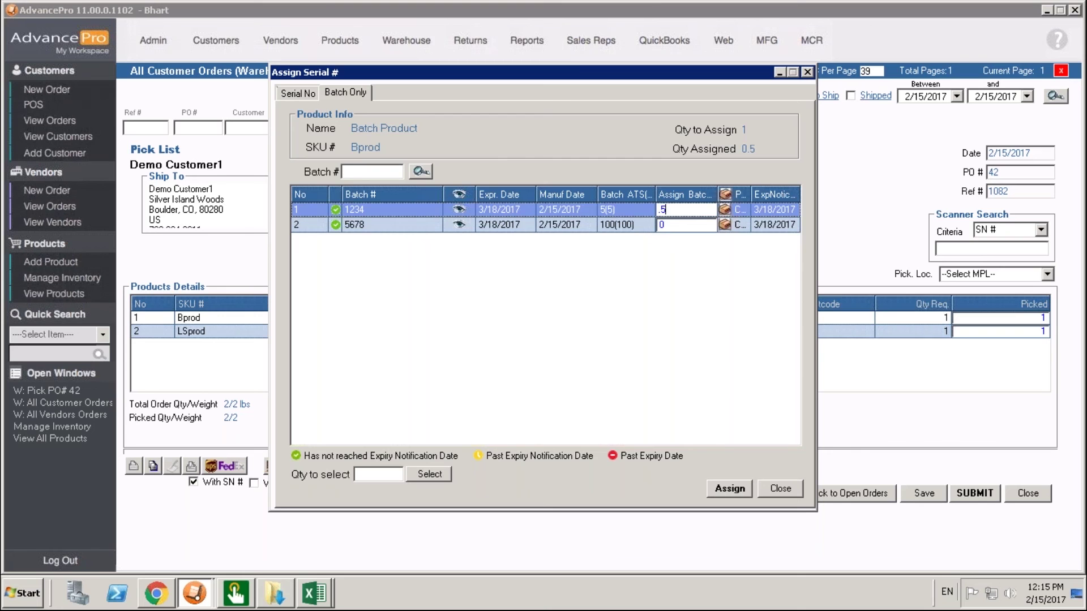
{"action": "left_click", "coordinate": [664, 224]}
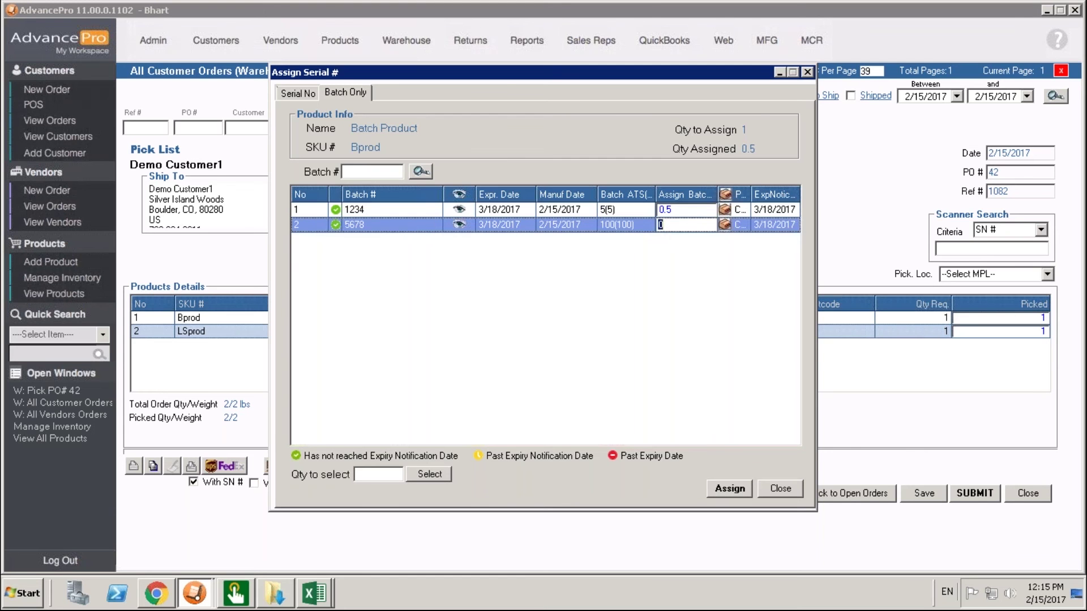
{"action": "type", "text": ".5"}
{"action": "left_click", "coordinate": [729, 491]}
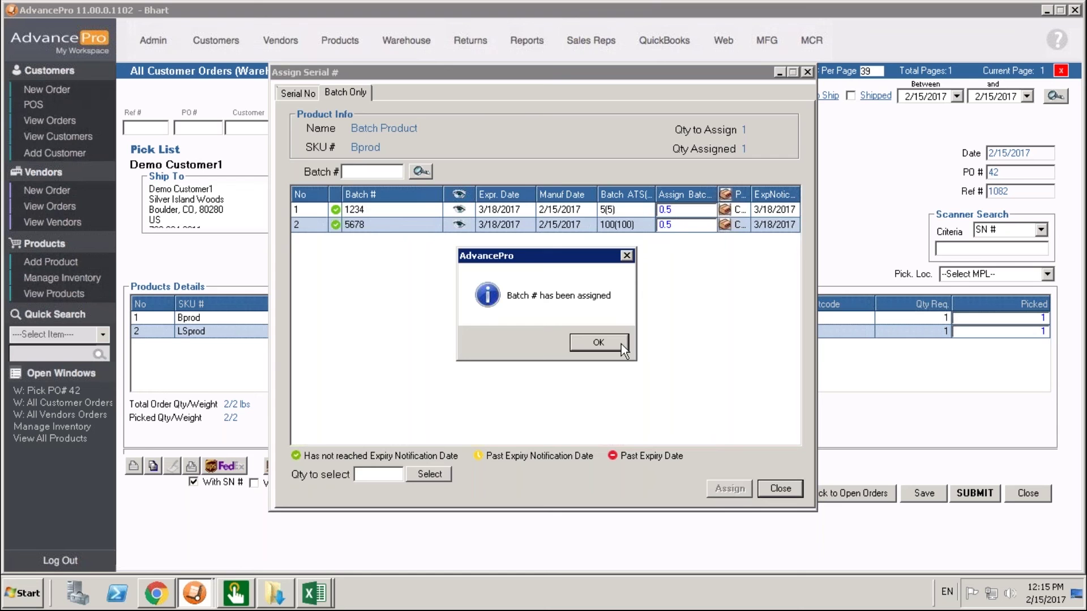
{"action": "left_click", "coordinate": [620, 344]}
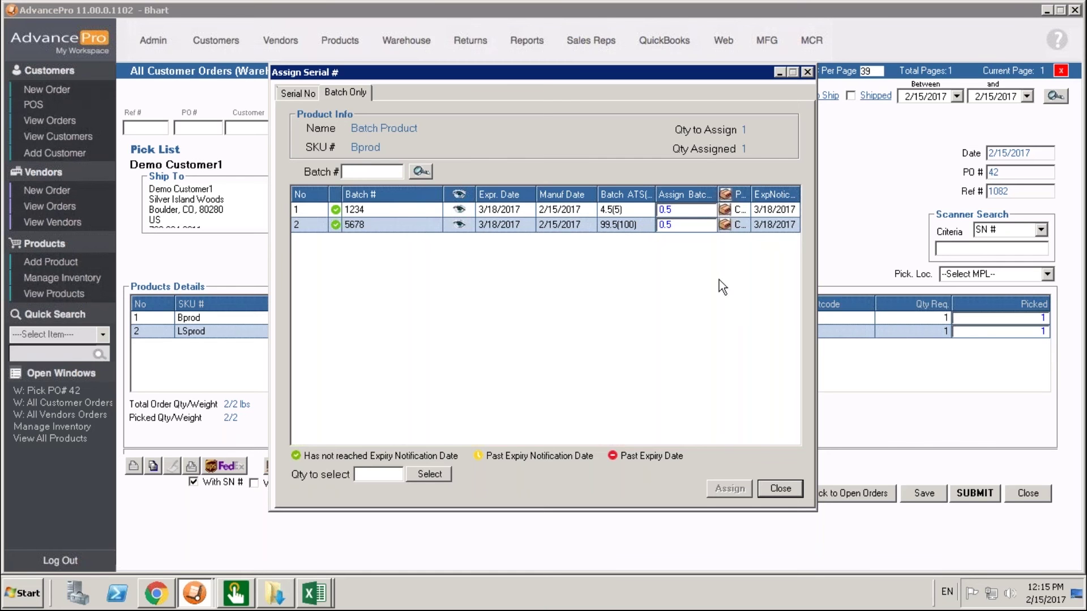
{"action": "left_click", "coordinate": [776, 490]}
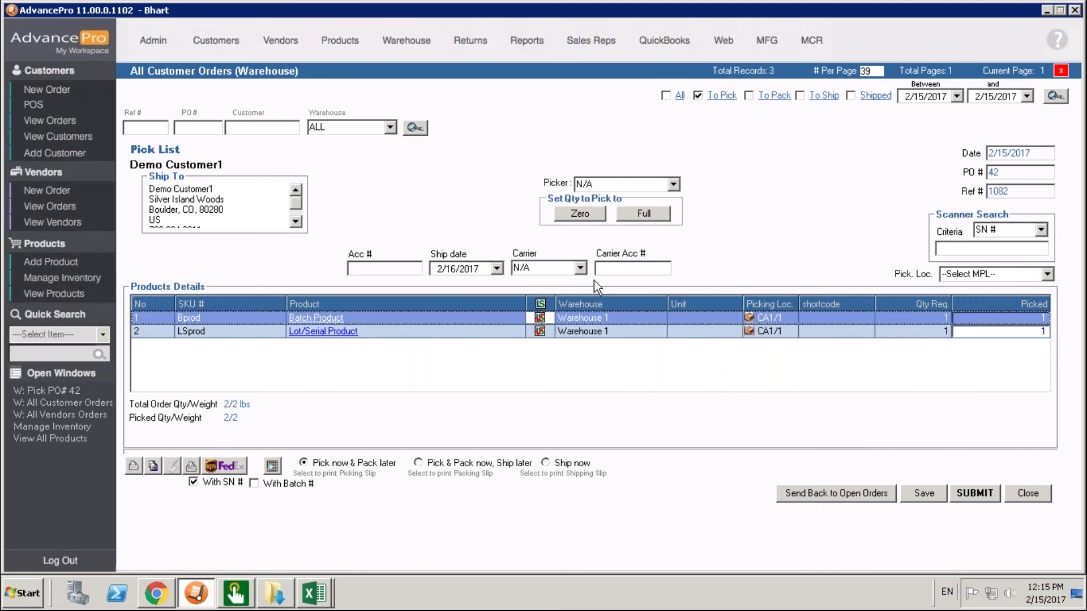
Set the picked customer order to Ship now and submit it
{"action": "left_click", "coordinate": [545, 461]}
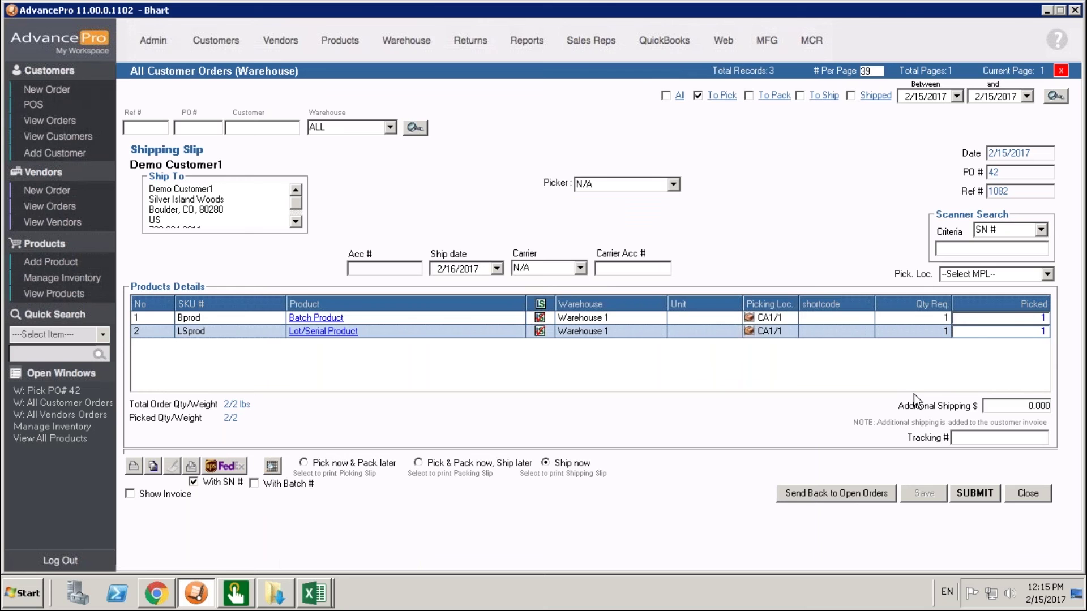
{"action": "left_click", "coordinate": [982, 497]}
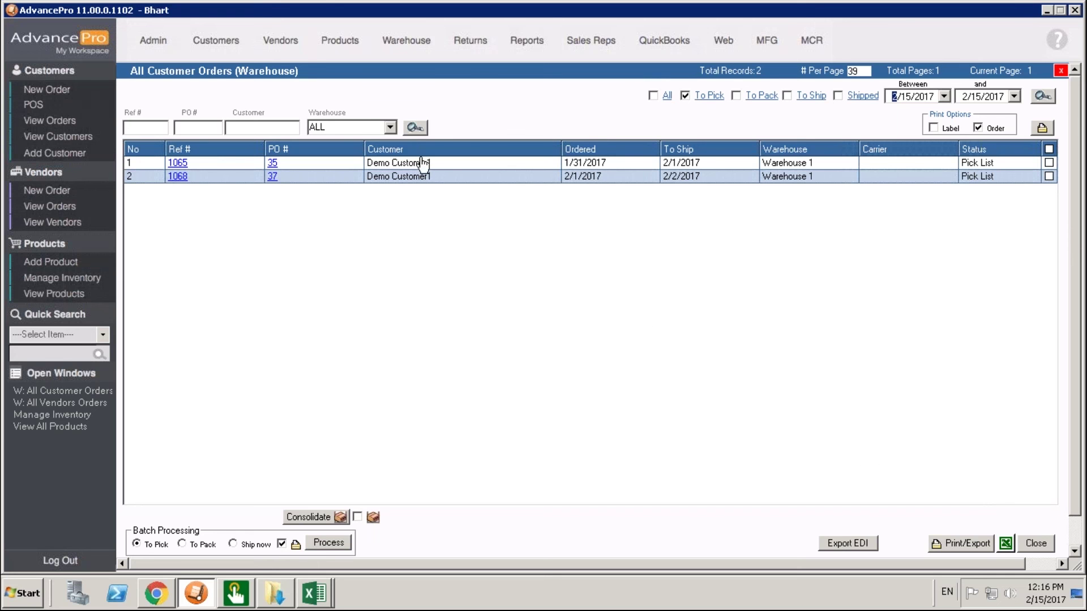
Open the Track Built Serial # manufacture report
{"action": "left_click", "coordinate": [531, 39]}
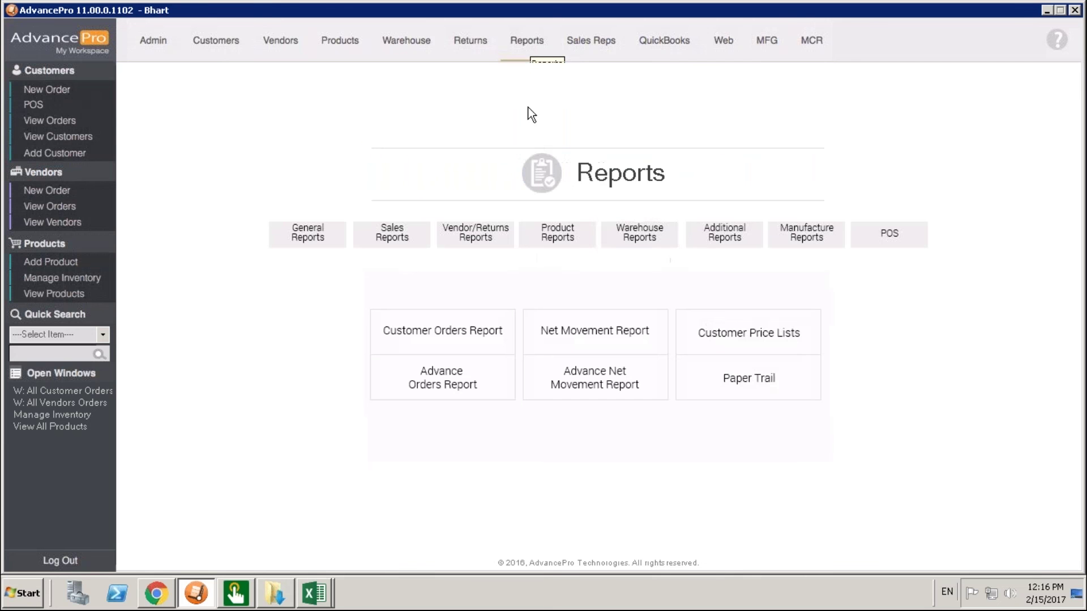
{"action": "left_click", "coordinate": [801, 238]}
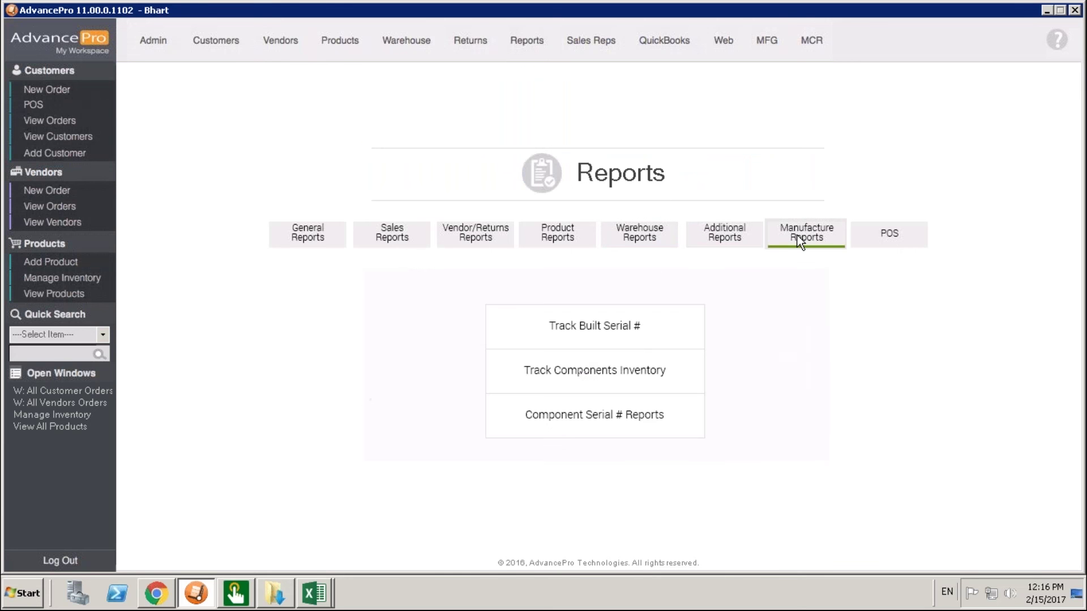
{"action": "left_click", "coordinate": [639, 342]}
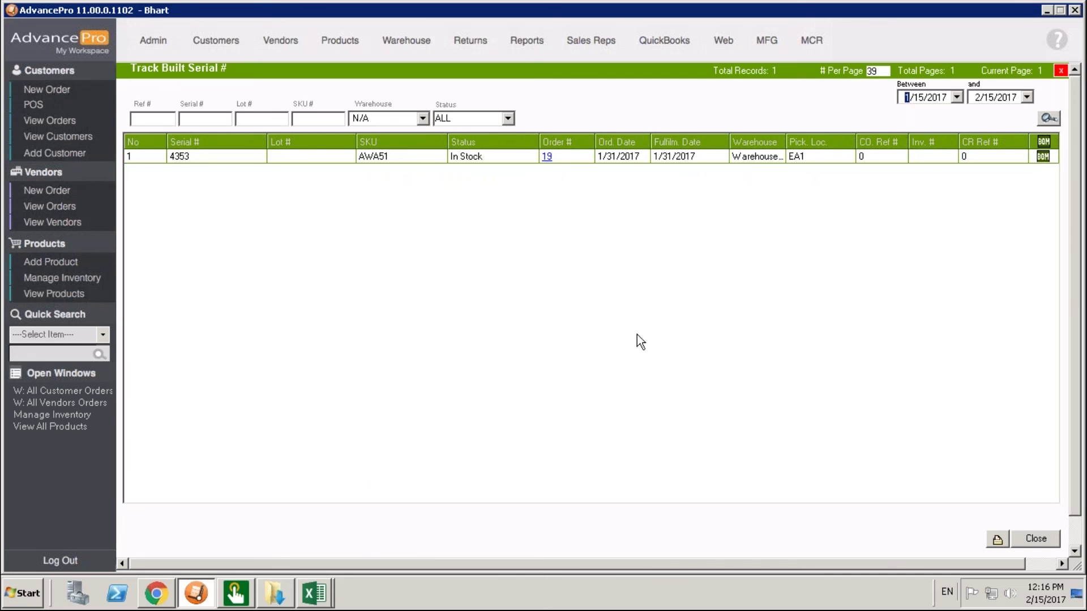
Check the serial and lot number of the AWA51 record, and close the Track Built Serial # report
{"action": "left_click", "coordinate": [206, 157]}
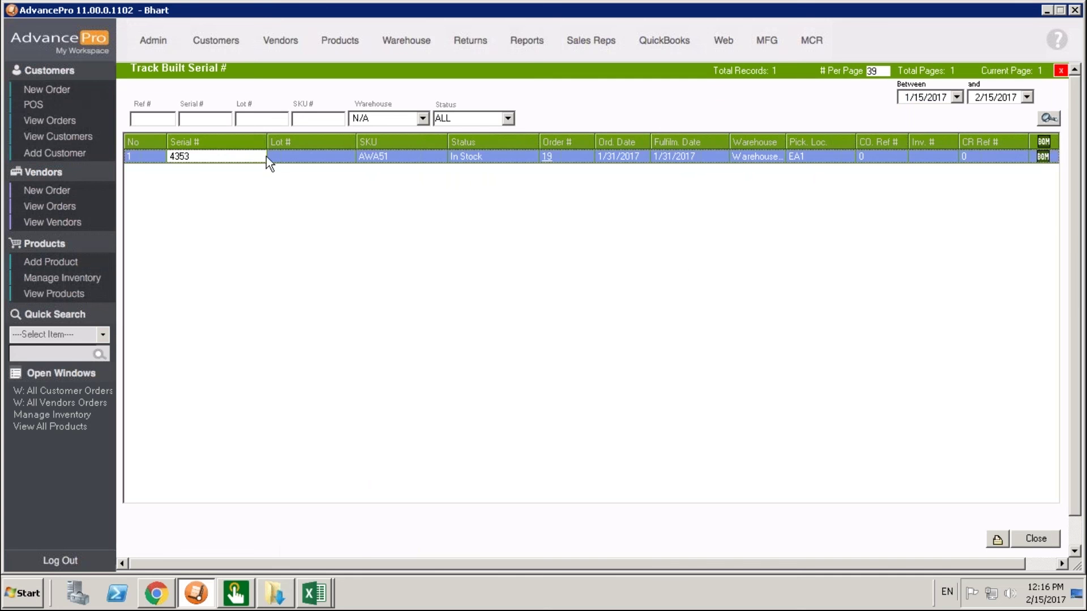
{"action": "left_click", "coordinate": [291, 158]}
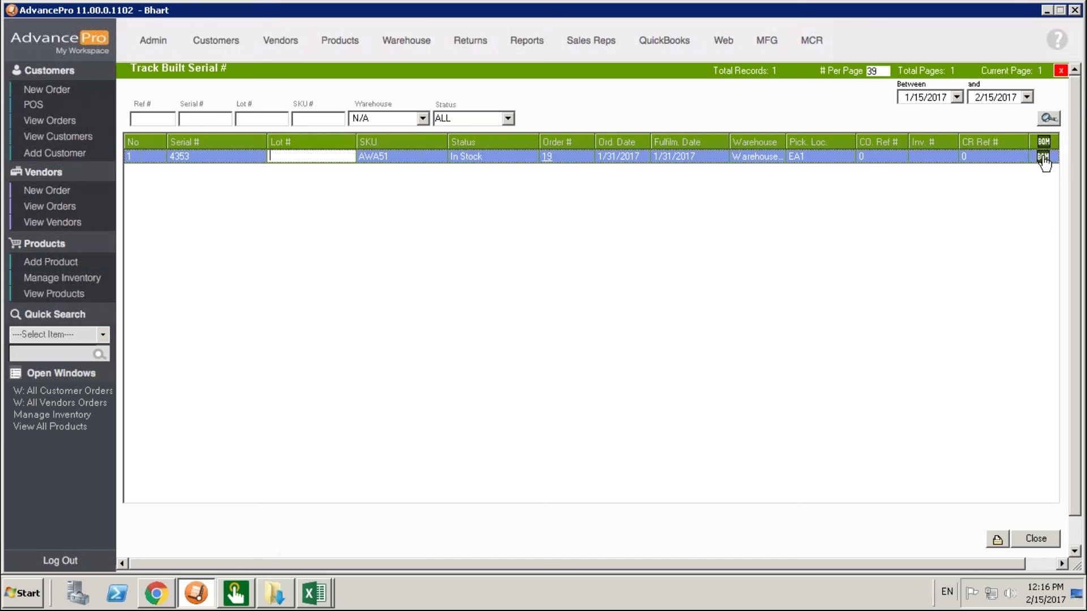
{"action": "left_click", "coordinate": [1037, 539]}
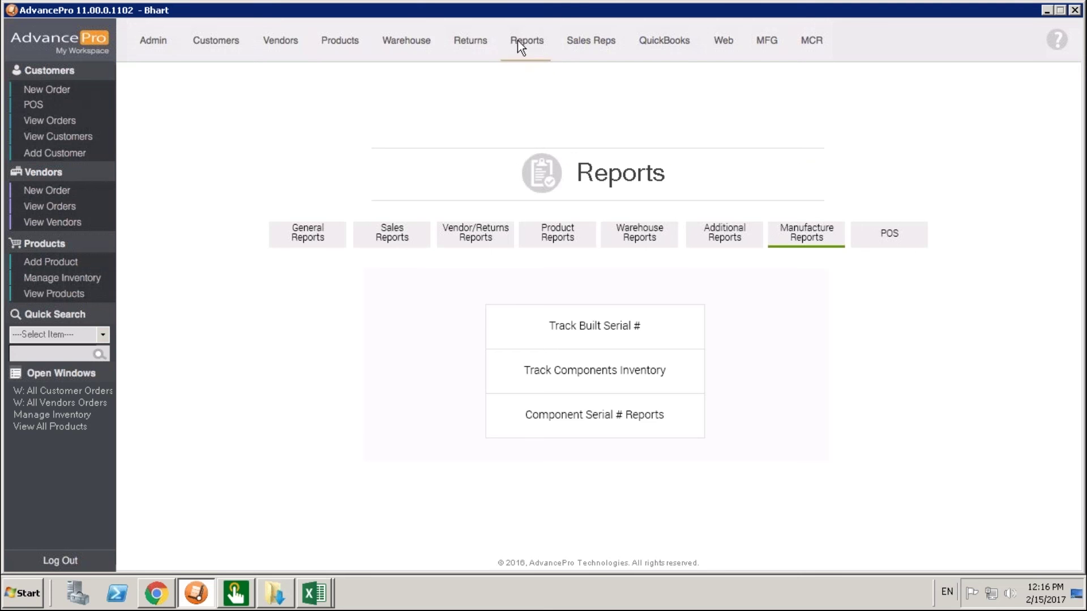
Generate the product Lot/Serial # report by serial number (SL #) for all warehouses and customers
{"action": "left_click", "coordinate": [566, 236]}
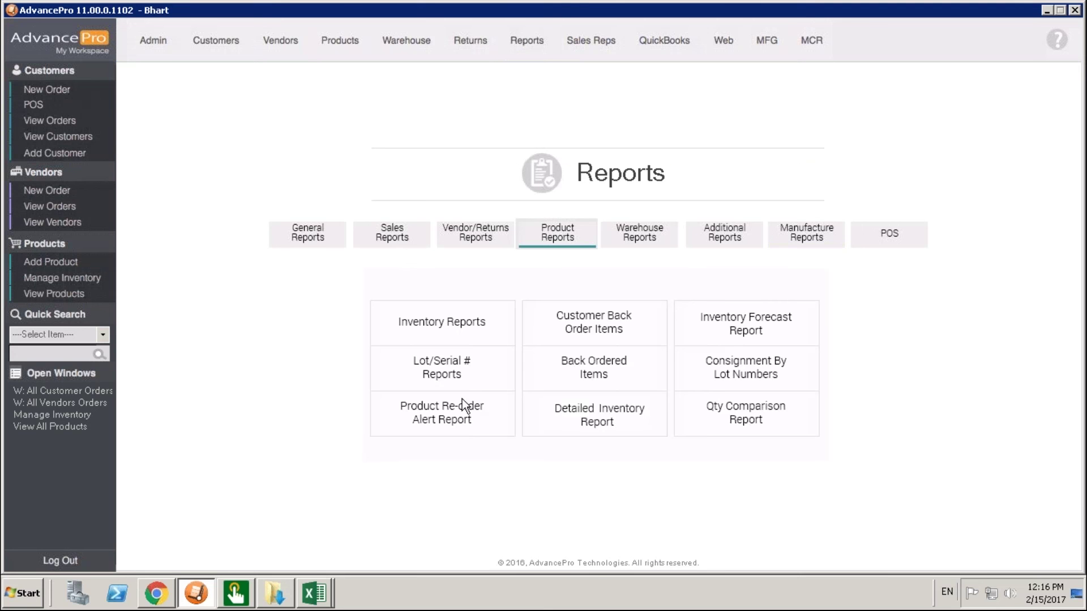
{"action": "left_click", "coordinate": [467, 378]}
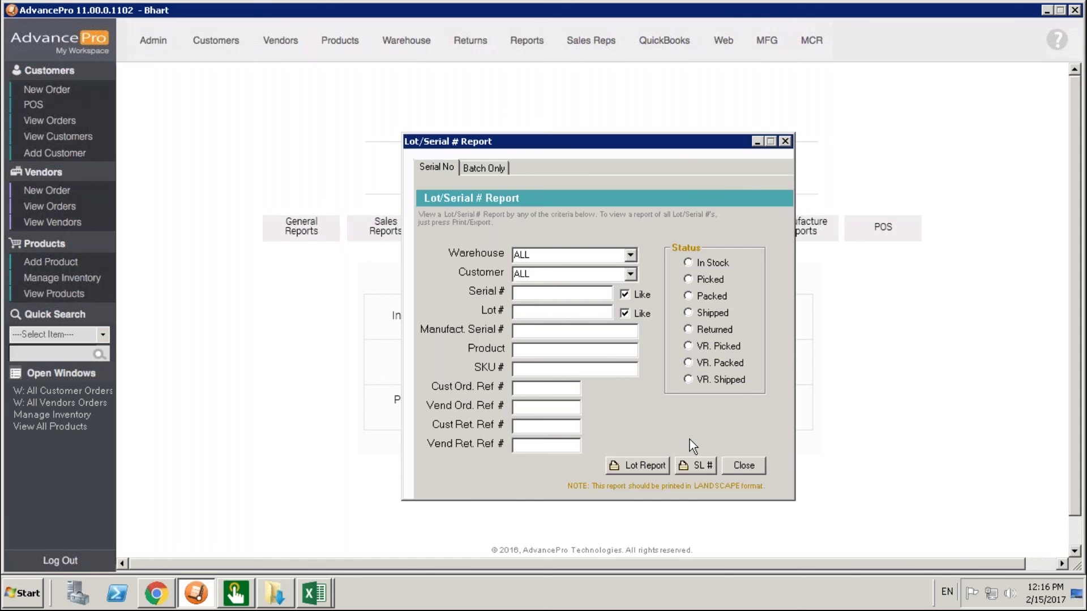
{"action": "left_click", "coordinate": [494, 168]}
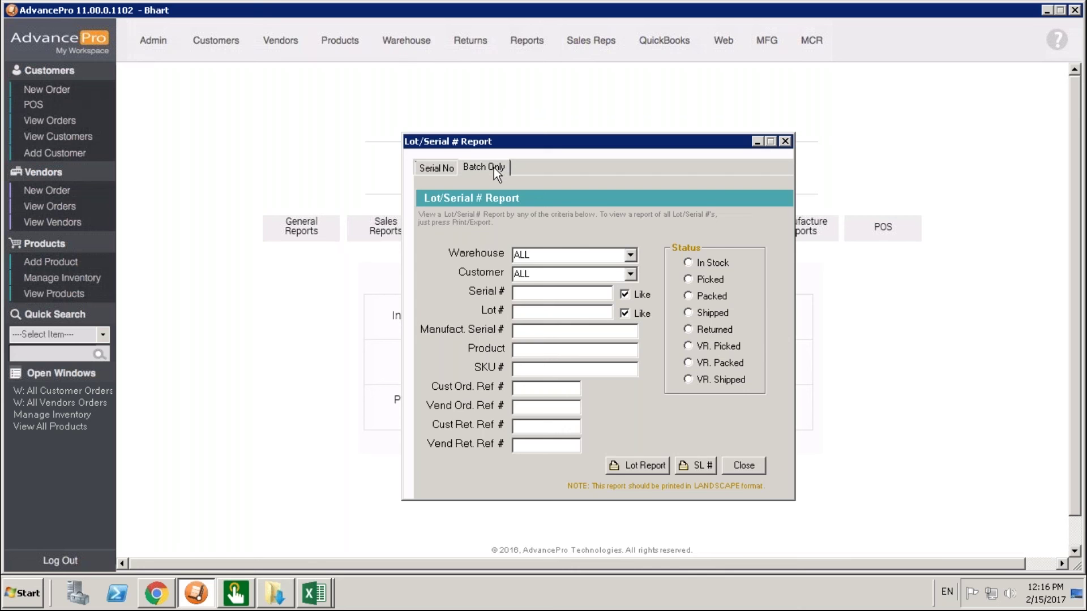
{"action": "left_click", "coordinate": [434, 165]}
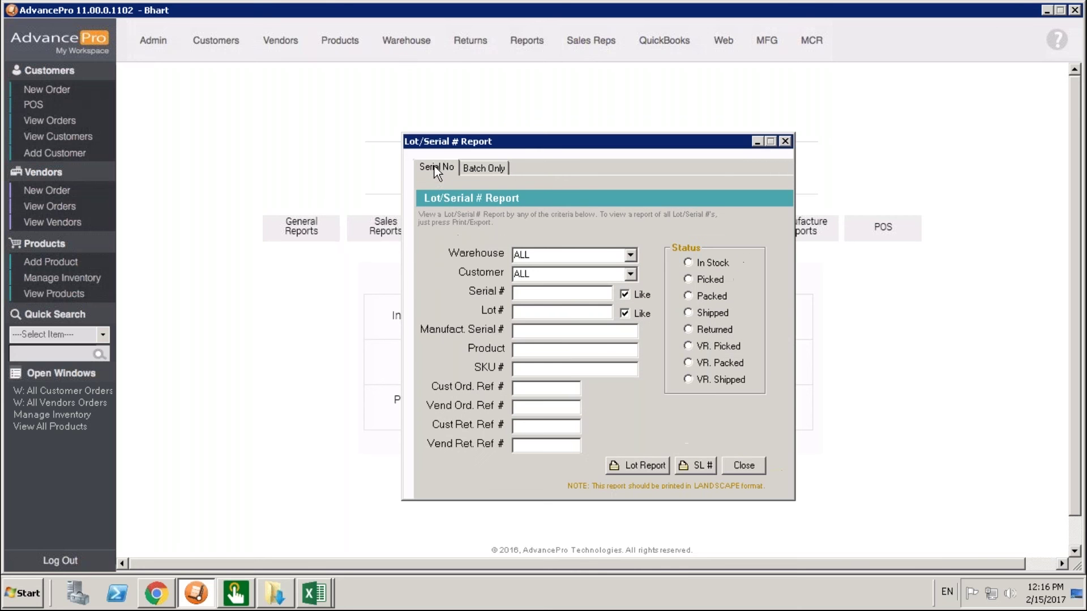
{"action": "left_click", "coordinate": [701, 466]}
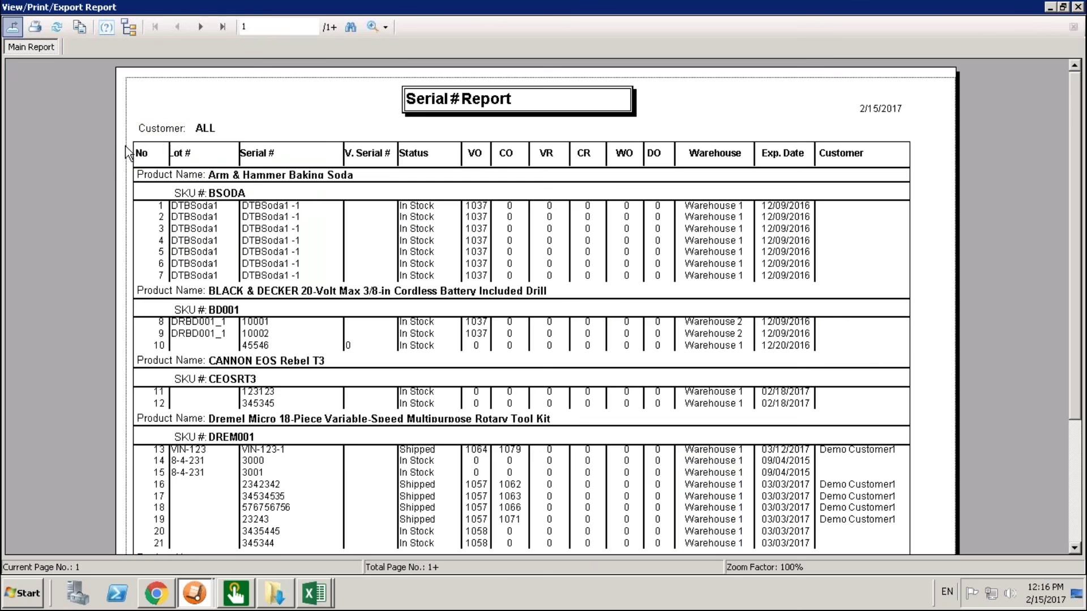
Review the lot numbers, serial numbers, statuses and order references in the Serial # Report, and close it
{"action": "left_click", "coordinate": [146, 175]}
{"action": "scroll", "coordinate": [680, 430], "scroll_direction": "down", "scroll_amount": 1}
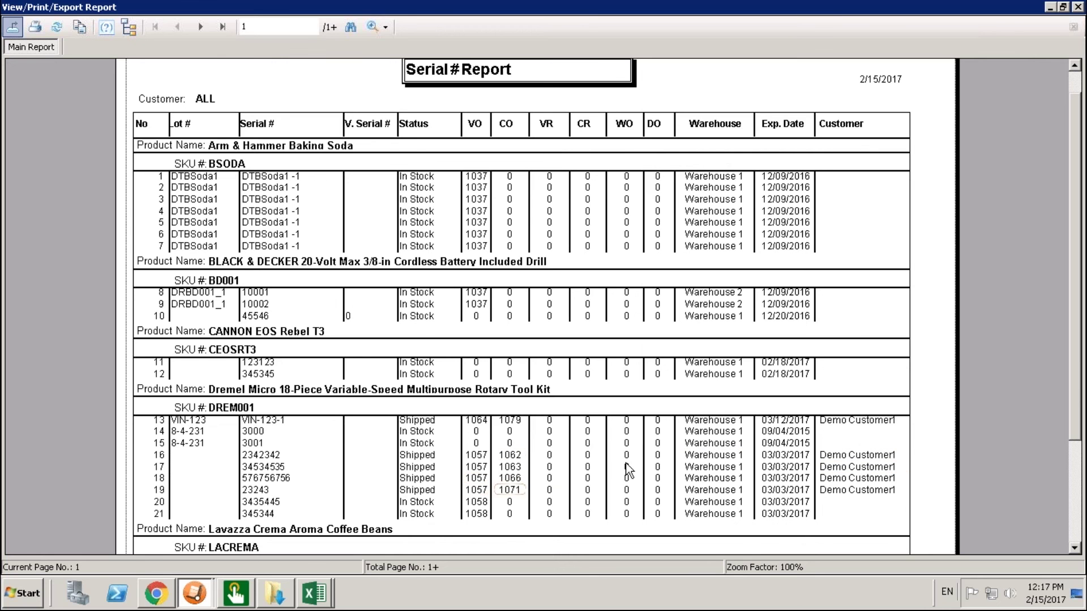
{"action": "left_click_drag", "start_coordinate": [1079, 387], "coordinate": [1031, 293]}
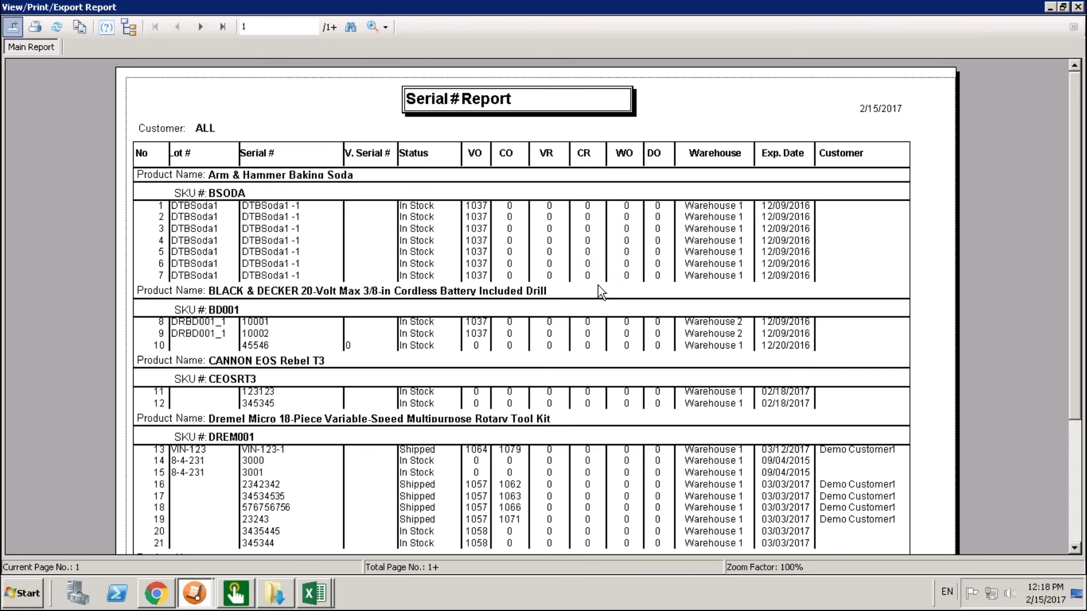
{"action": "left_click", "coordinate": [1077, 8]}
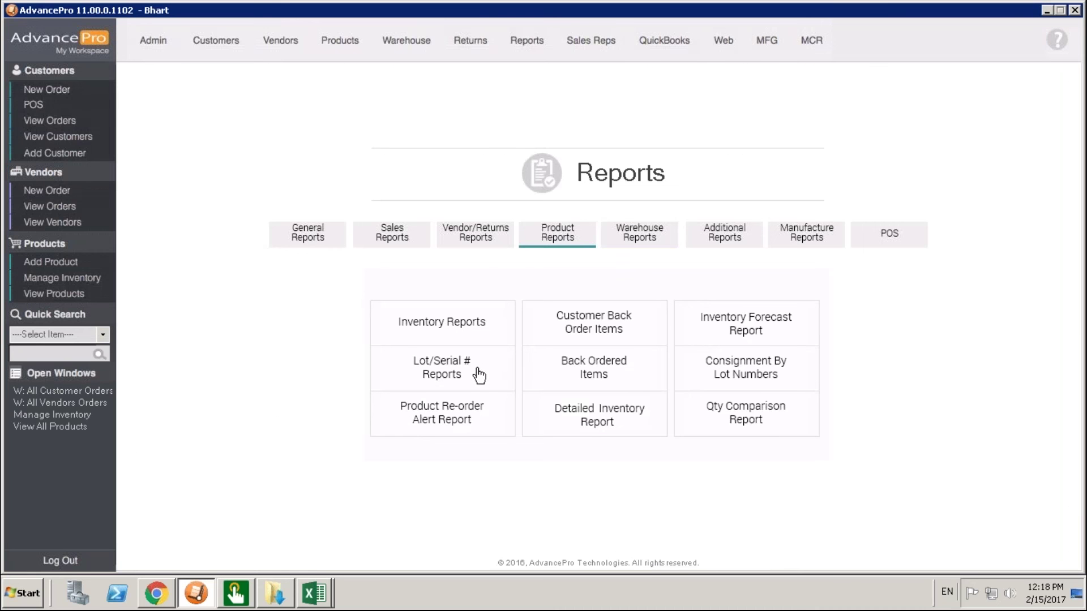
Generate the Batch # report from the Lot/Serial # reports for all warehouses and customers
{"action": "left_click", "coordinate": [479, 375]}
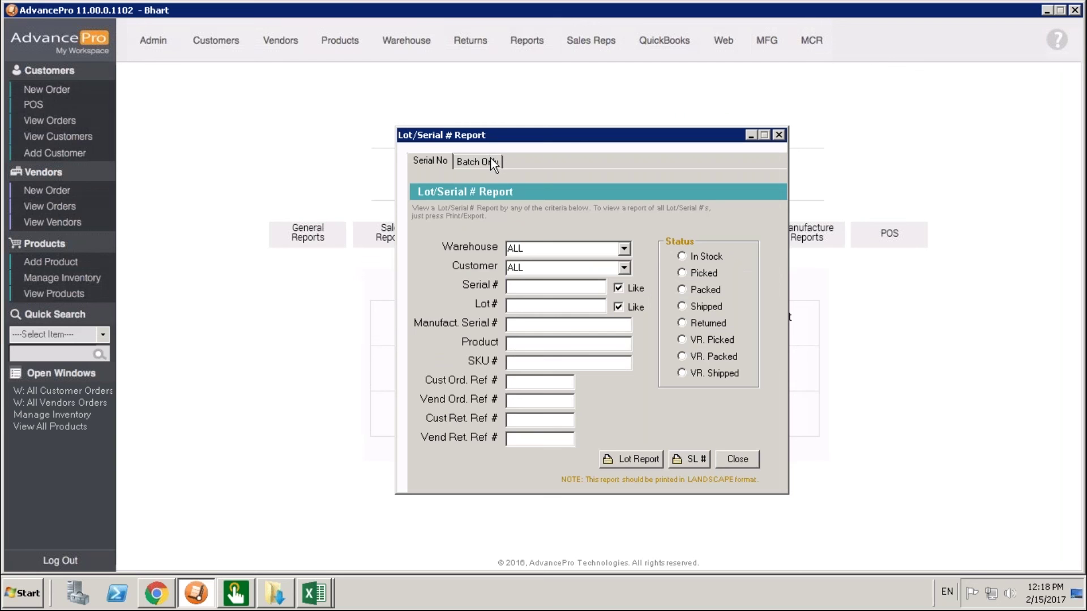
{"action": "left_click", "coordinate": [490, 161]}
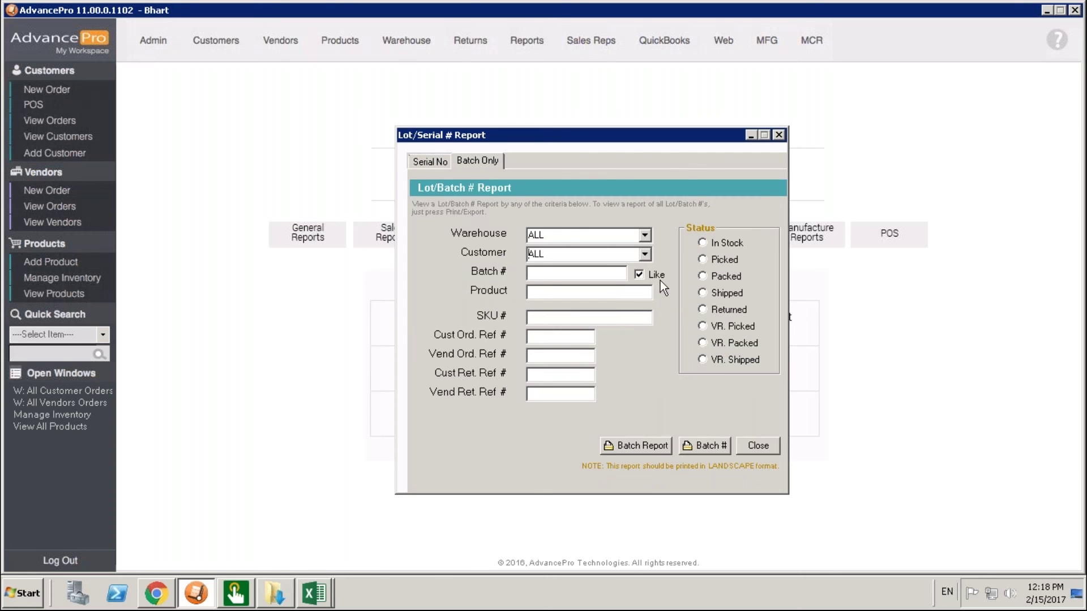
{"action": "left_click", "coordinate": [601, 276]}
{"action": "left_click", "coordinate": [645, 254]}
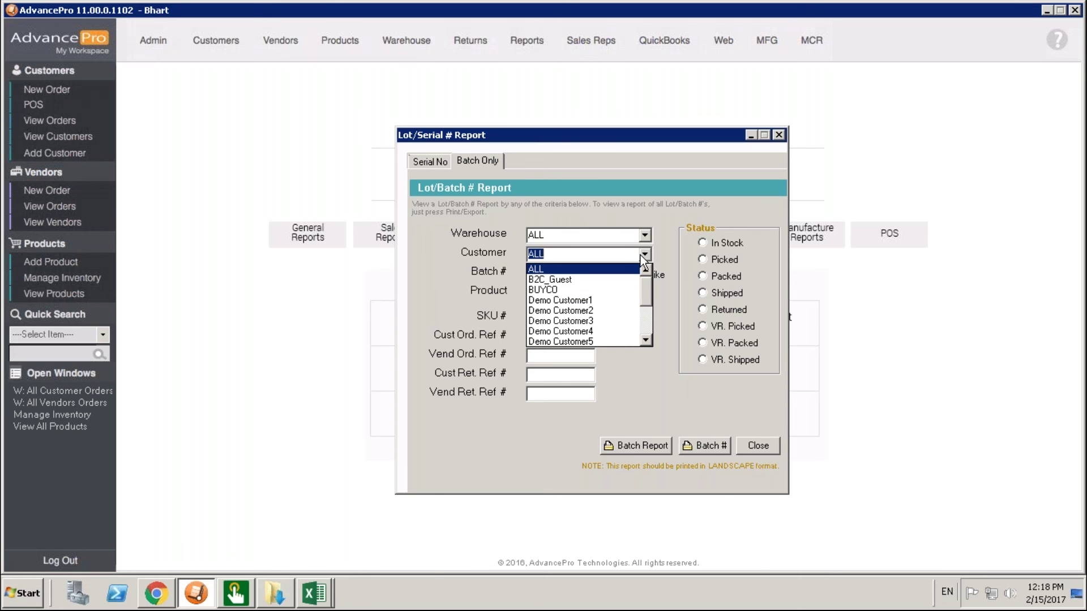
{"action": "left_click", "coordinate": [655, 290]}
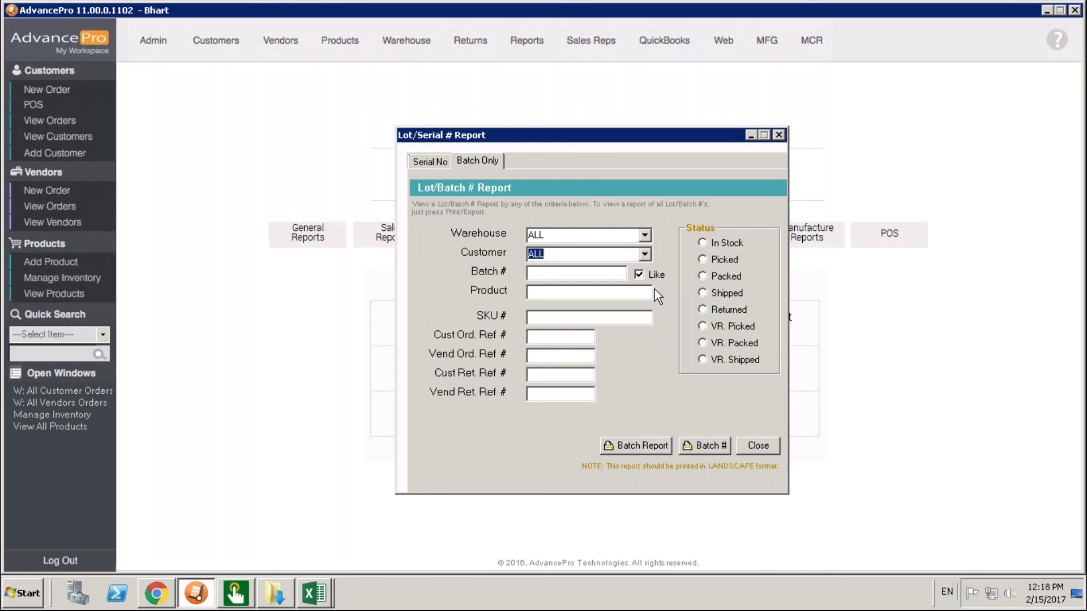
{"action": "left_click", "coordinate": [712, 449]}
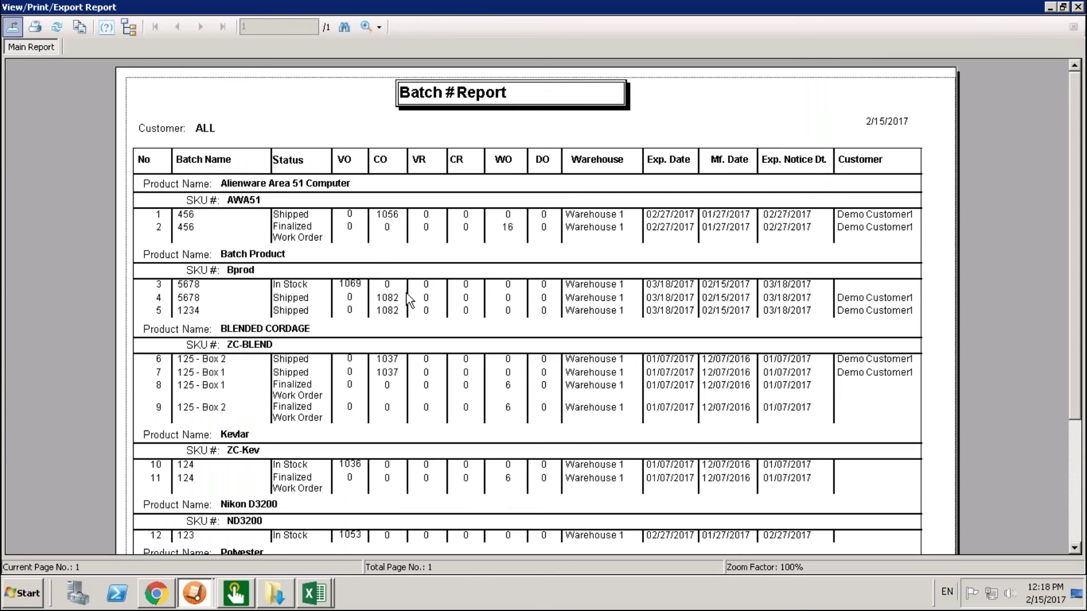
Examine the statuses, vendor, customer and work order references of the batches in the Batch # Report
{"action": "left_click", "coordinate": [311, 222]}
{"action": "left_click", "coordinate": [311, 218]}
{"action": "left_click", "coordinate": [310, 229]}
{"action": "left_click", "coordinate": [294, 310]}
{"action": "left_click", "coordinate": [292, 341]}
{"action": "left_click", "coordinate": [602, 297]}
{"action": "left_click", "coordinate": [561, 259]}
{"action": "left_click", "coordinate": [362, 236]}
{"action": "left_click", "coordinate": [509, 230]}
{"action": "left_click", "coordinate": [351, 228]}
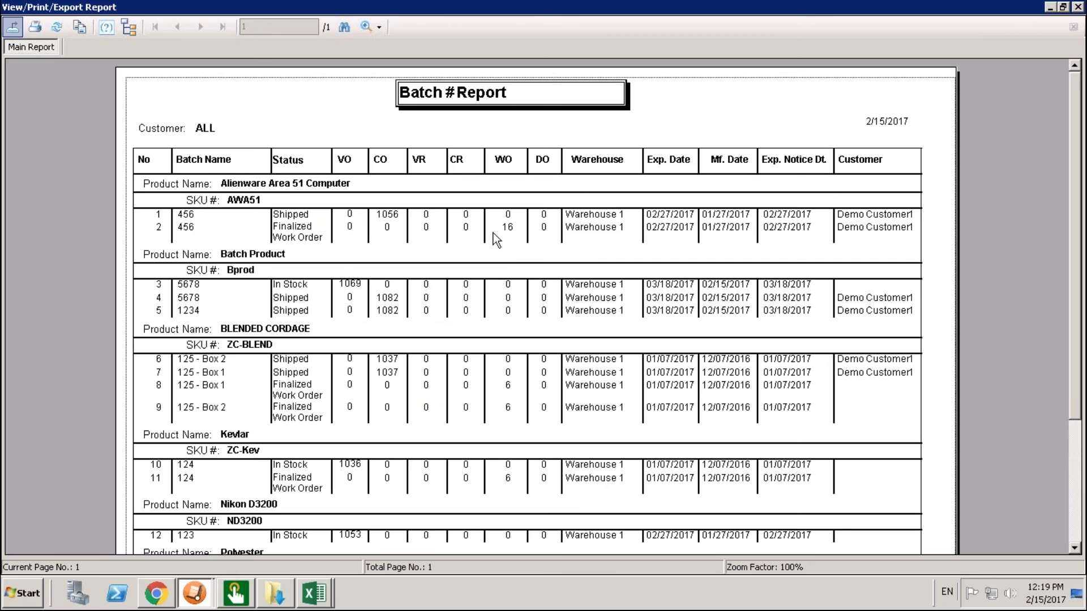